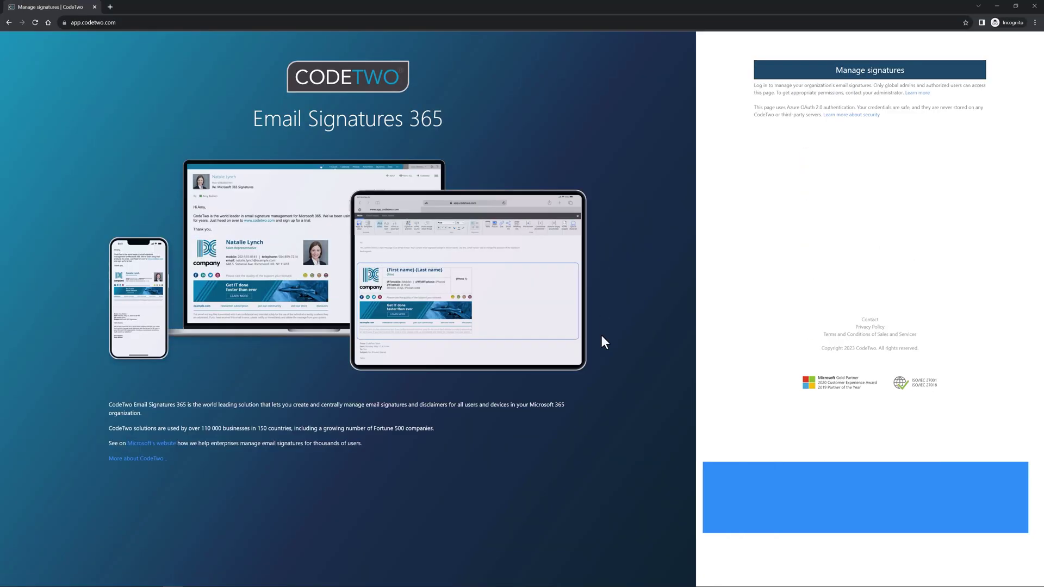
Sign in to manage signatures and bring up the list of new-rule types
key(Tab)
key(Return)
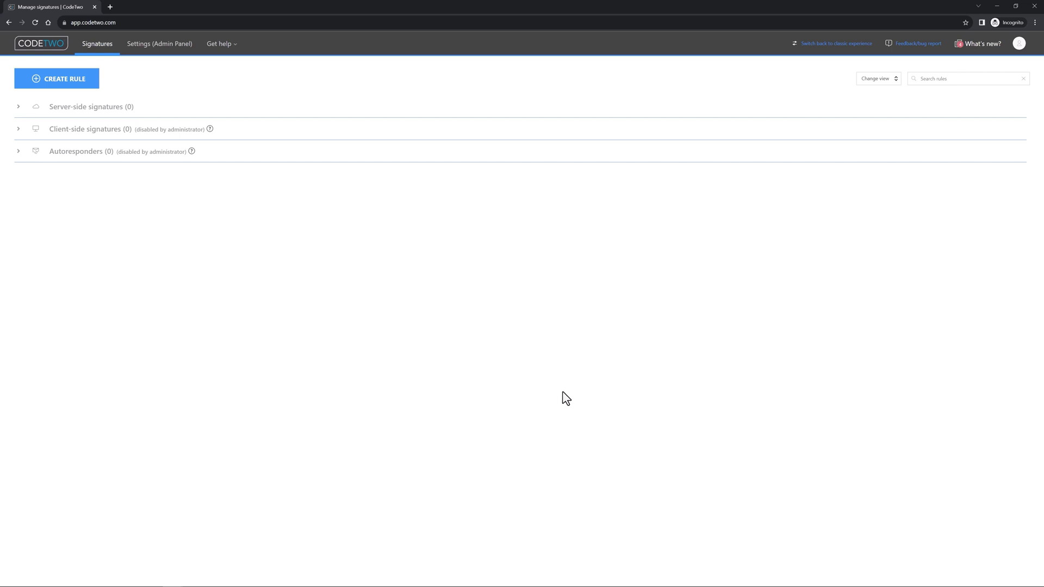
click(97, 79)
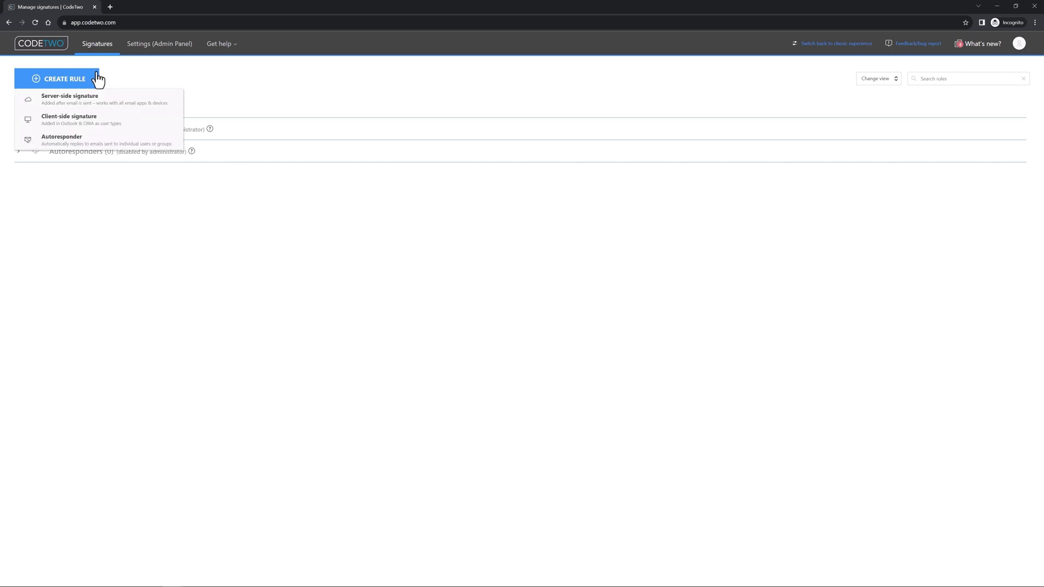
Create a server-side signature rule named 'Customer satisfaction survey'
click(67, 101)
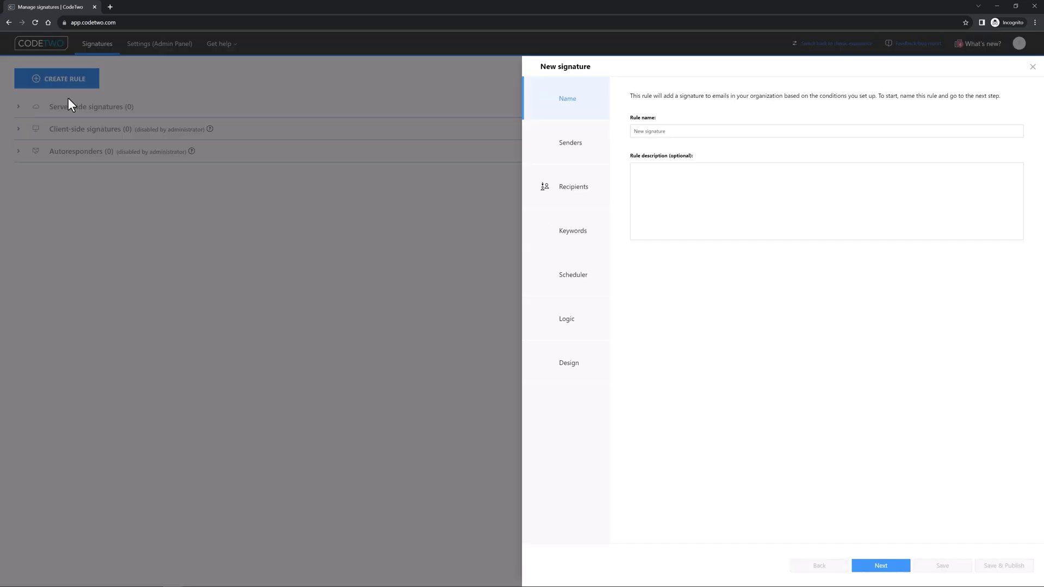
click(706, 131)
text(Customer satisfaction survey)
Set the rule's senders to members of the Customer Service group
click(584, 145)
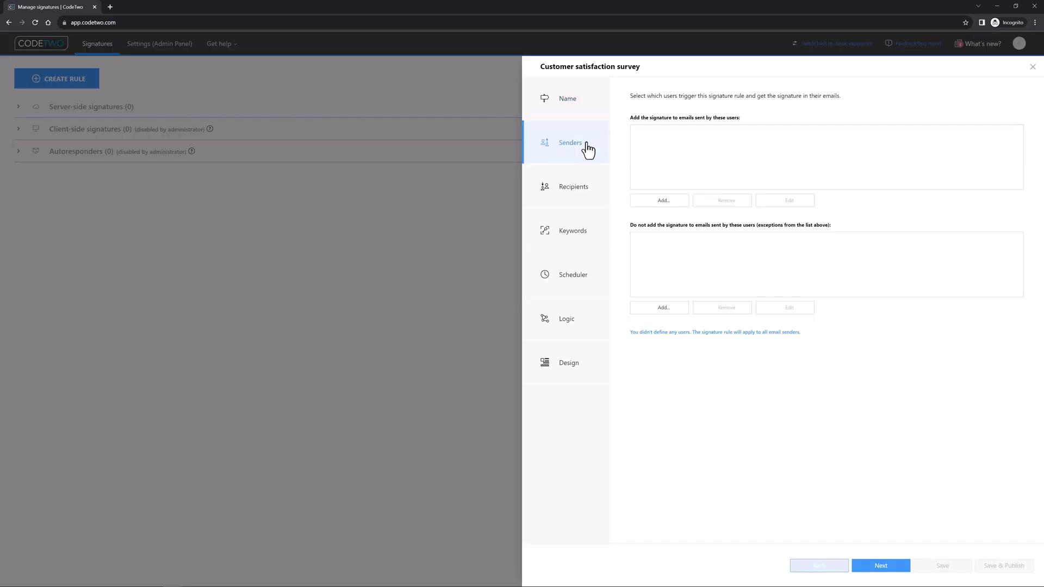
click(659, 201)
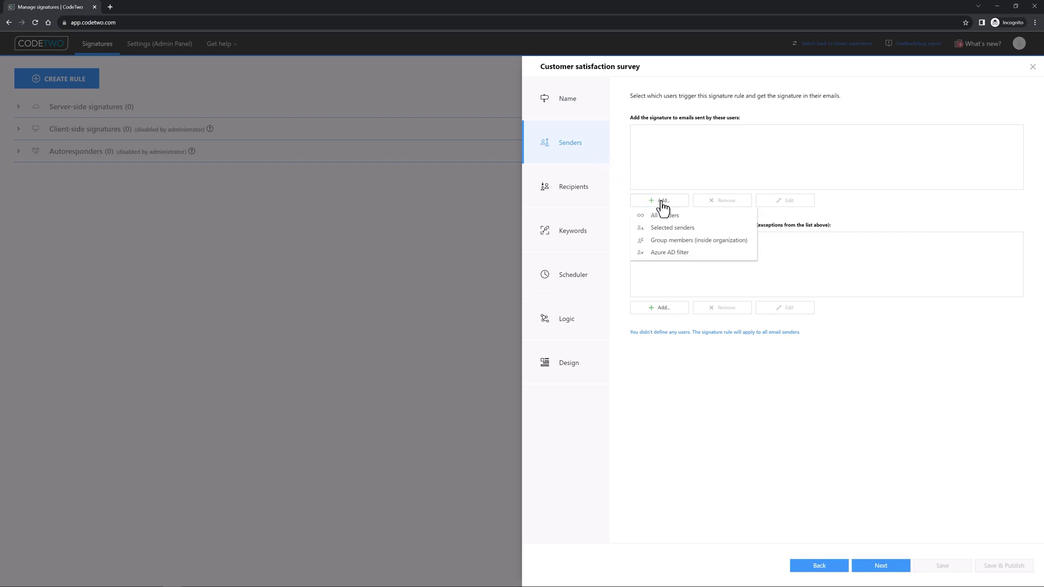
click(669, 241)
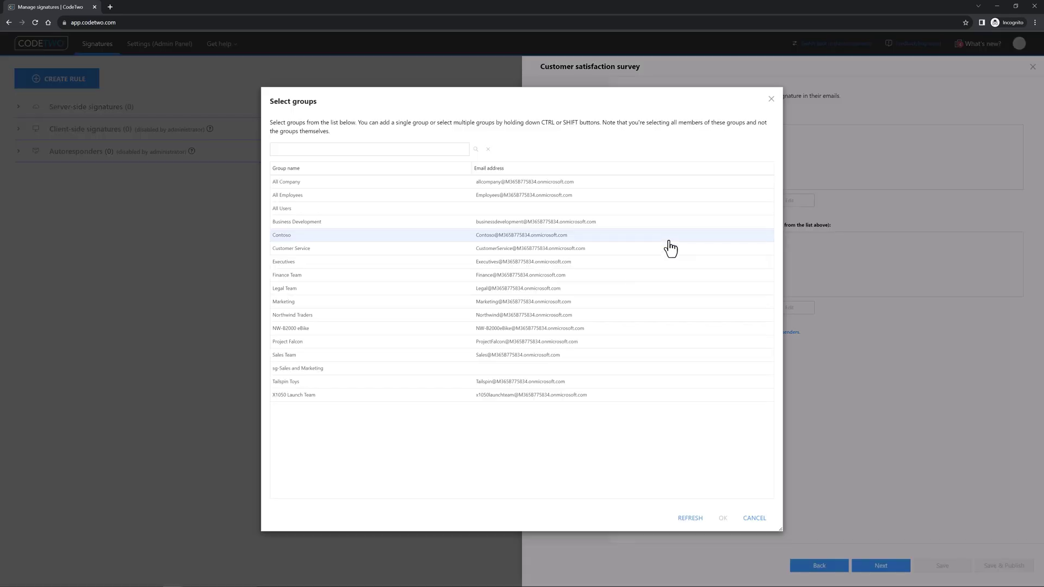
click(329, 252)
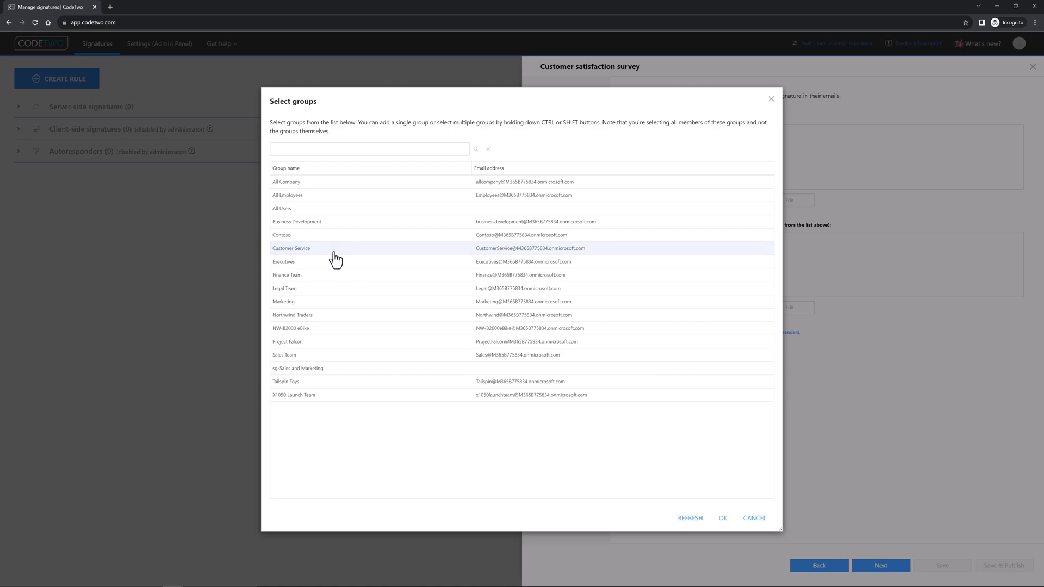
click(723, 517)
click(597, 196)
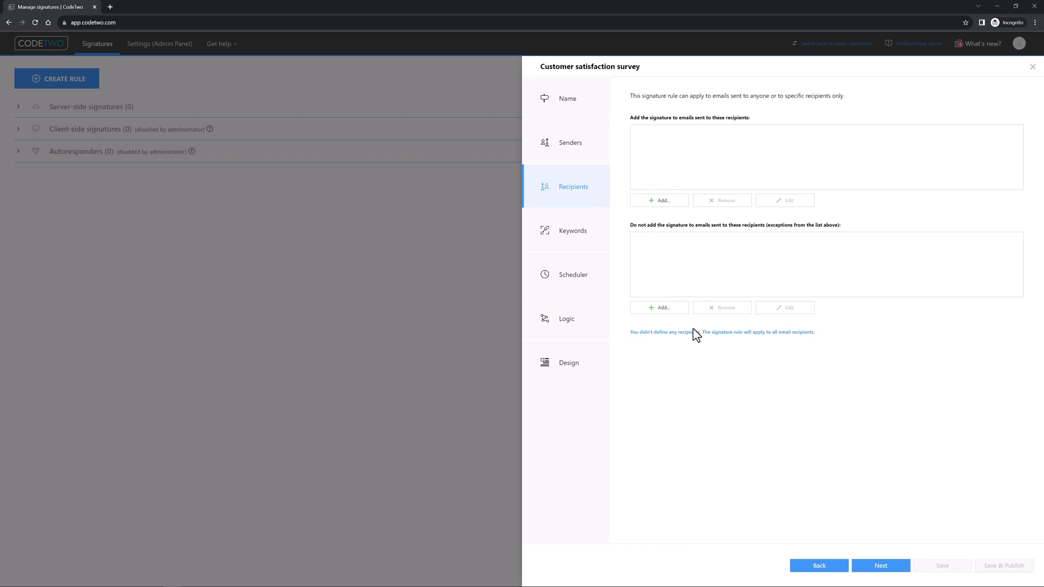
Apply the rule to all recipients
click(659, 201)
click(661, 216)
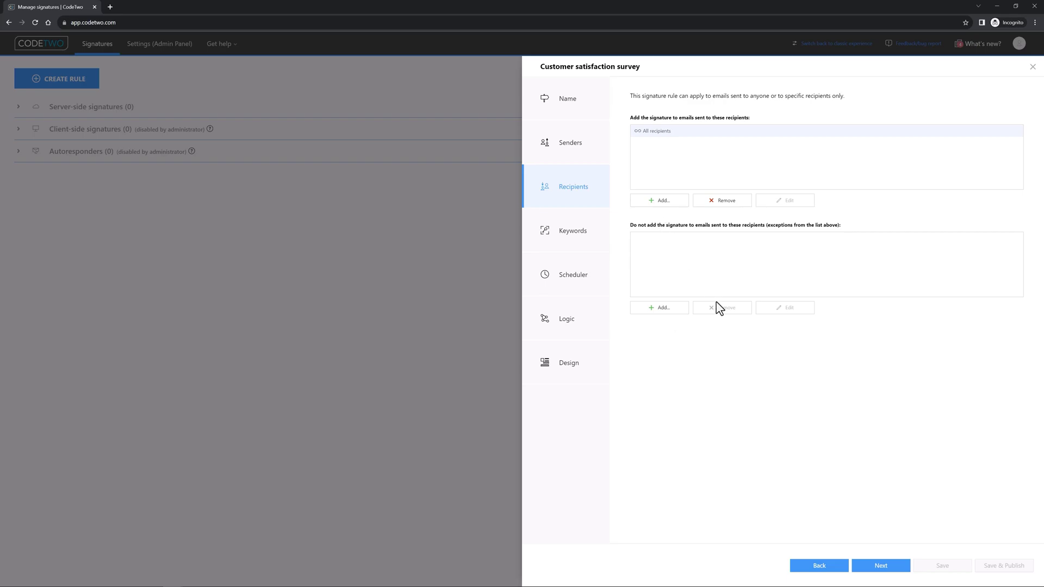
click(881, 568)
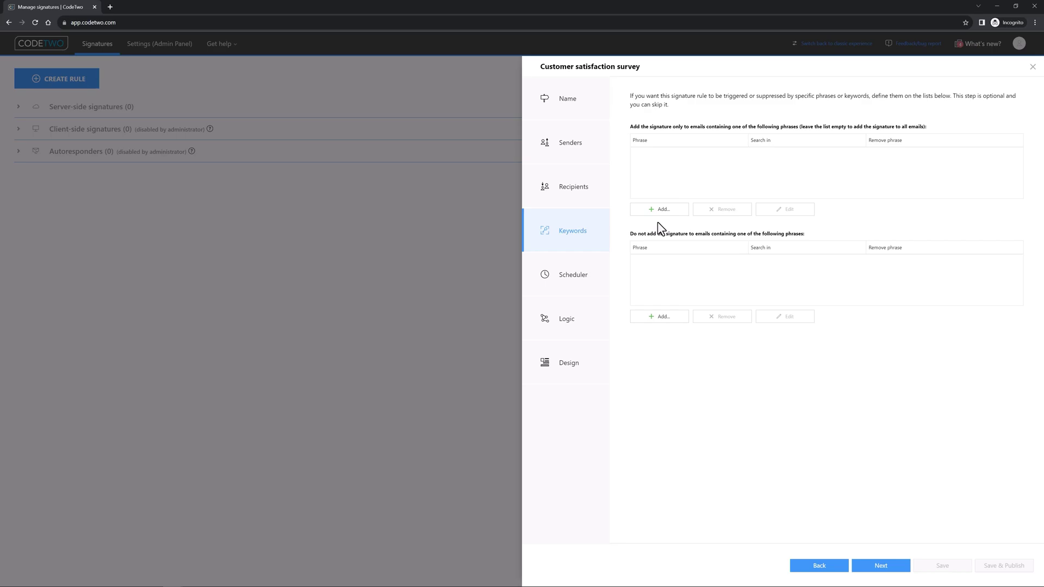
Skip keywords and leave the rule's scheduler disabled, with time zone and patterns unchanged
click(888, 567)
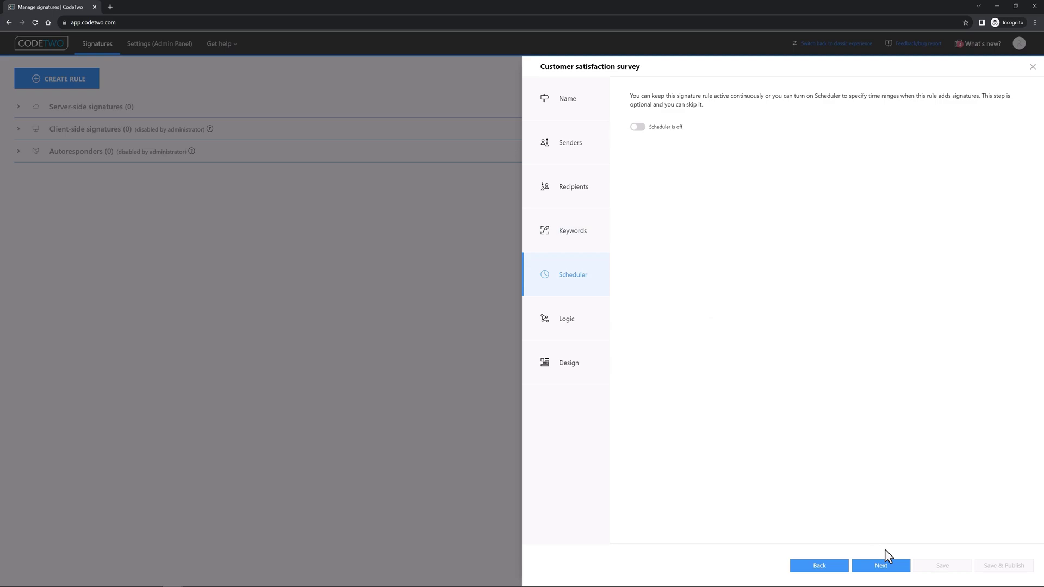
click(637, 127)
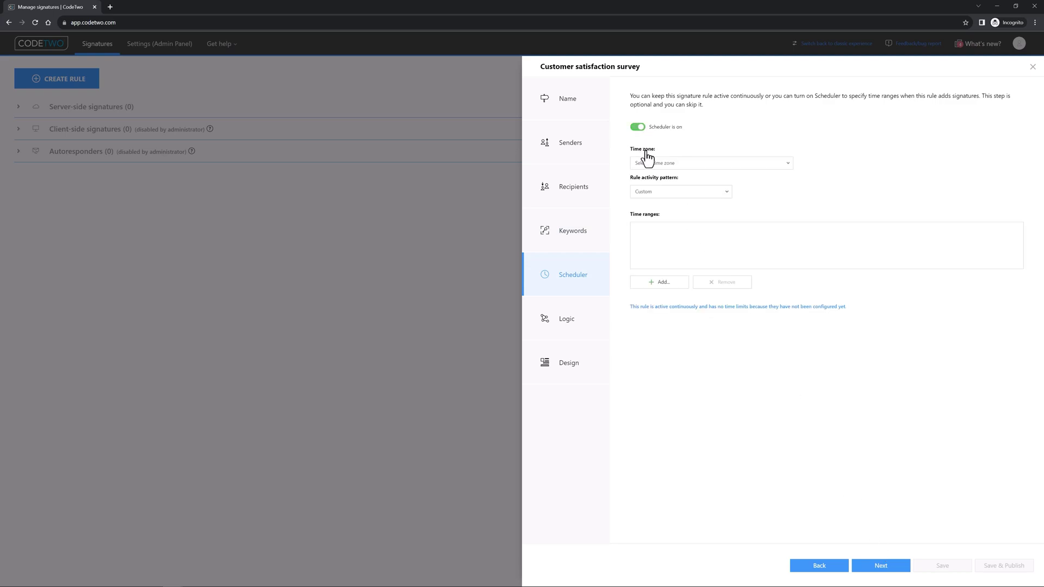
click(651, 166)
click(660, 201)
click(660, 200)
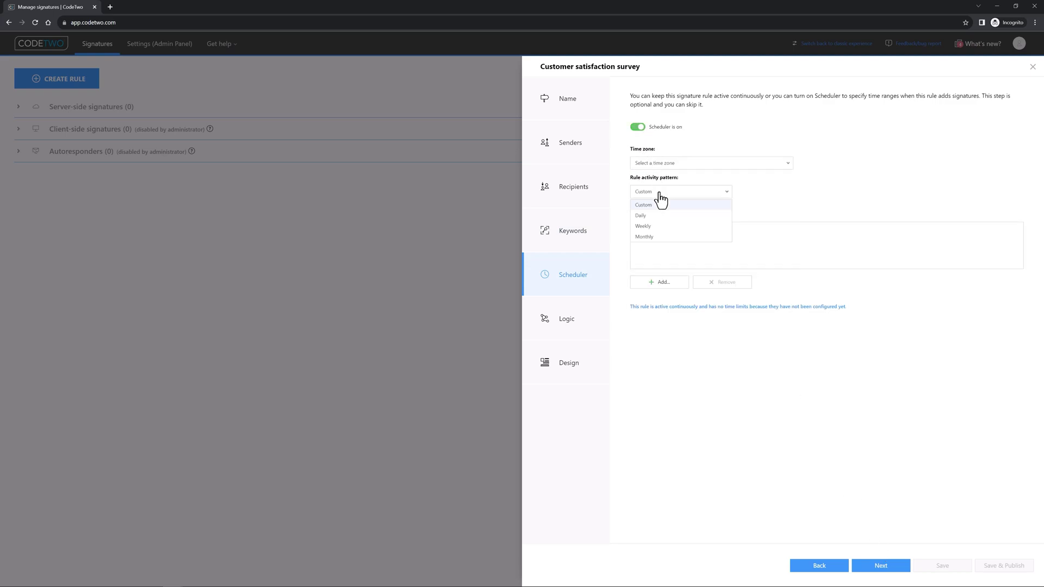
click(650, 163)
click(637, 128)
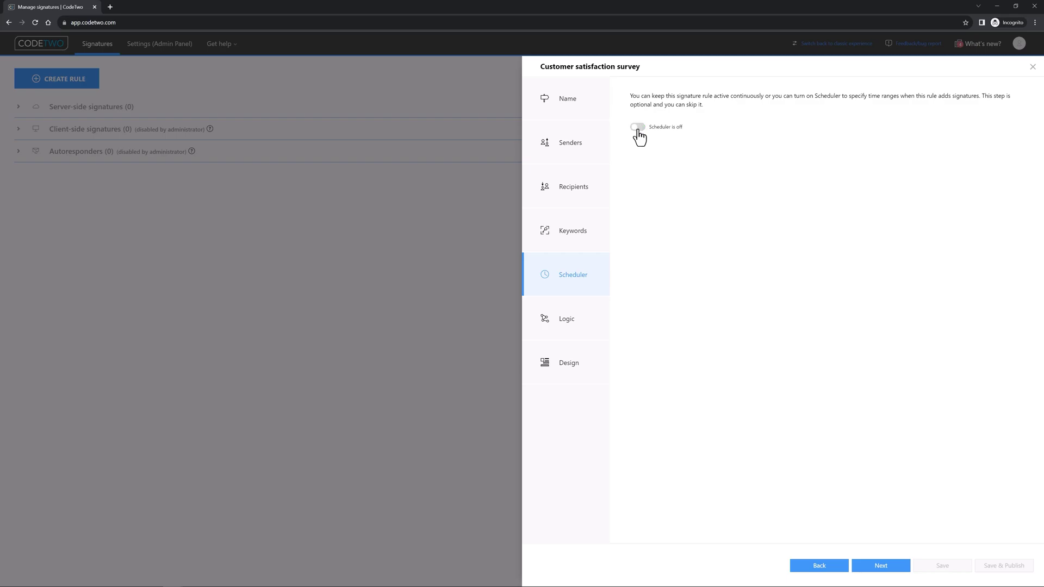
click(877, 569)
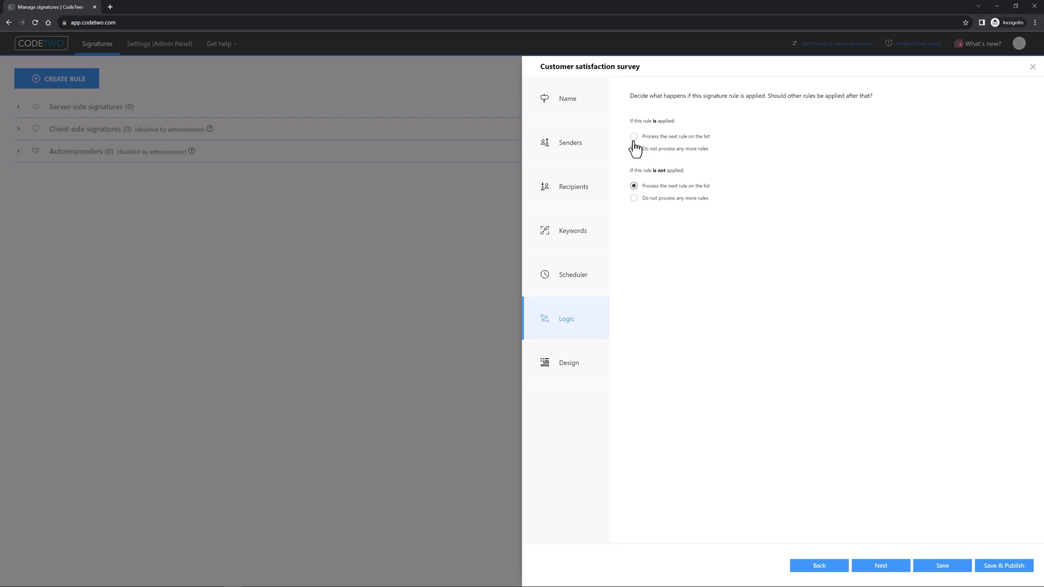
Choose 'Process the next rule on the list' and start the signature from the 000 - Blank template
click(708, 138)
click(876, 567)
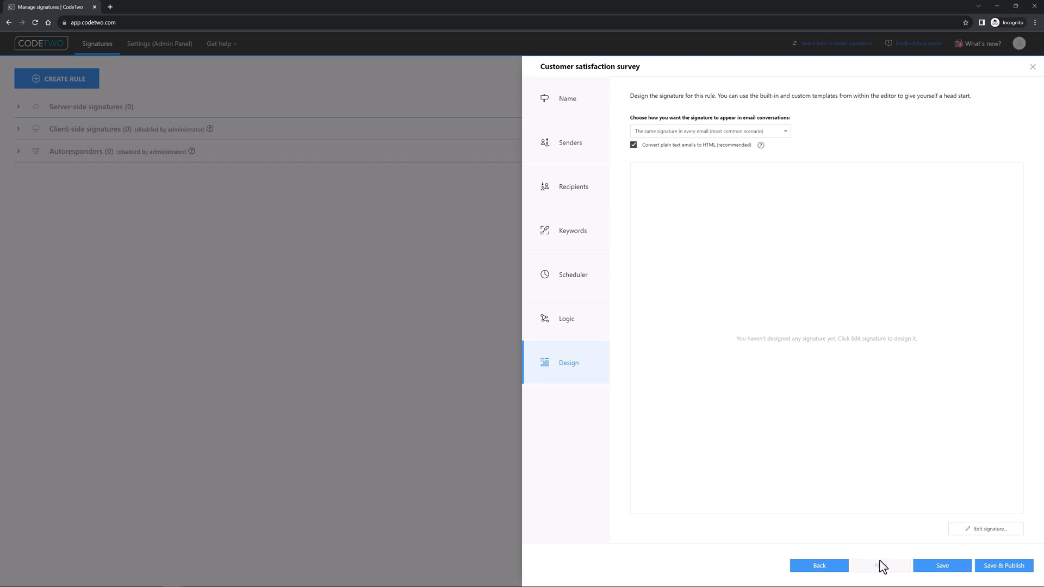
click(982, 530)
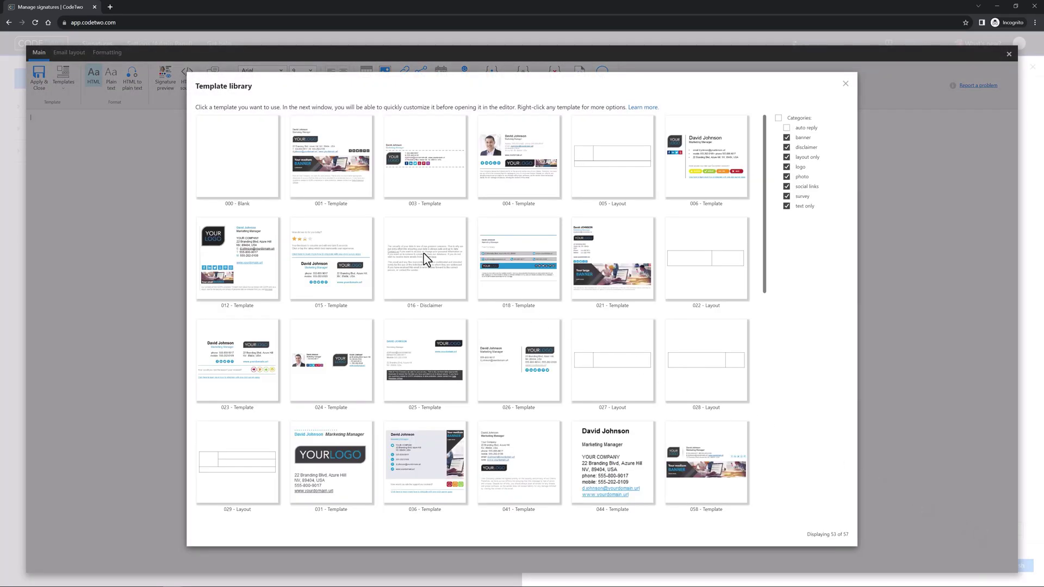
click(247, 172)
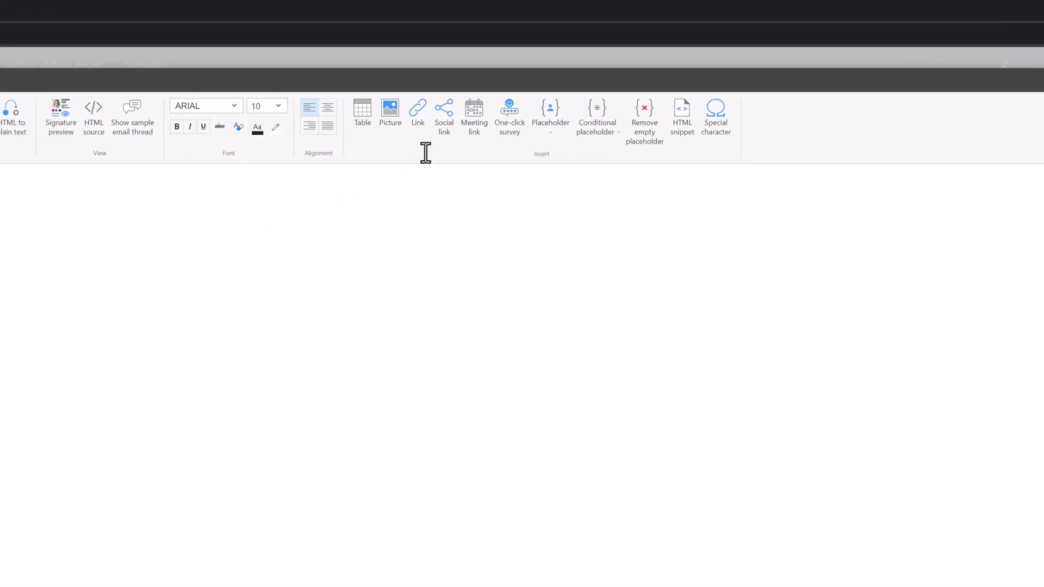
Create a one-click survey named 'Customer satisfaction survey' with a 5-point rating scale
click(509, 117)
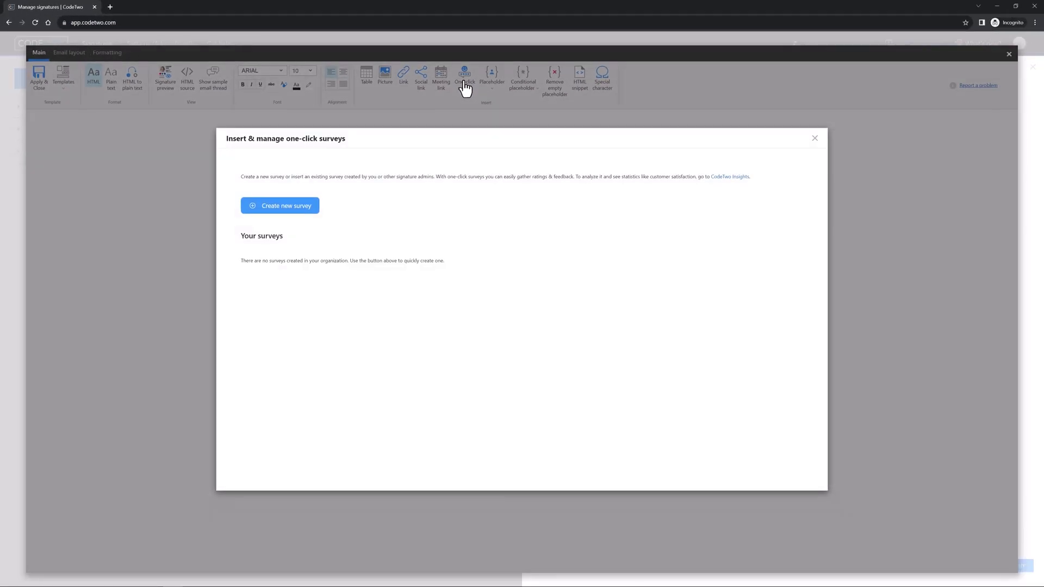
click(283, 209)
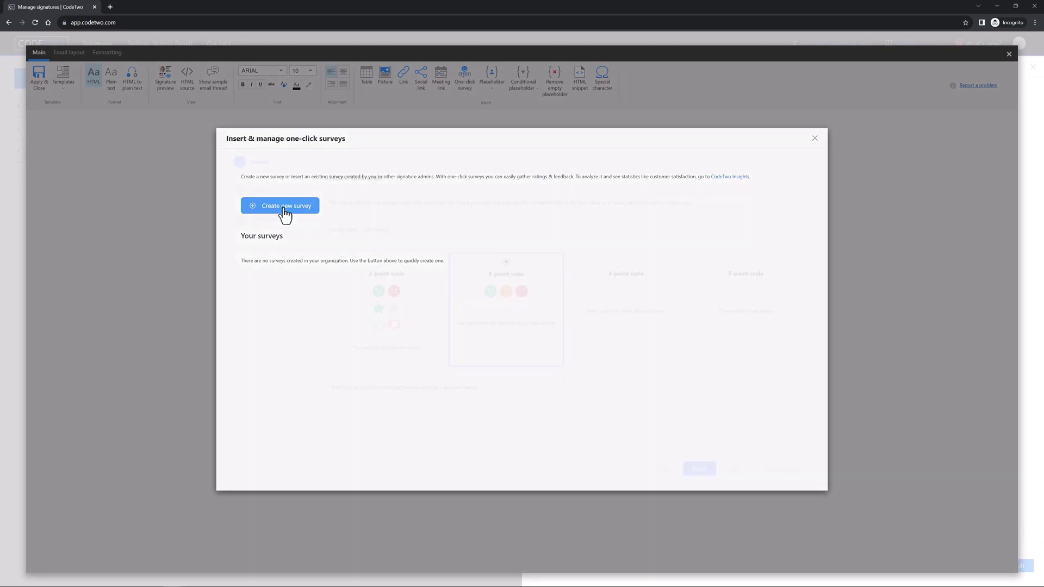
text(Customer satisfaction sur)
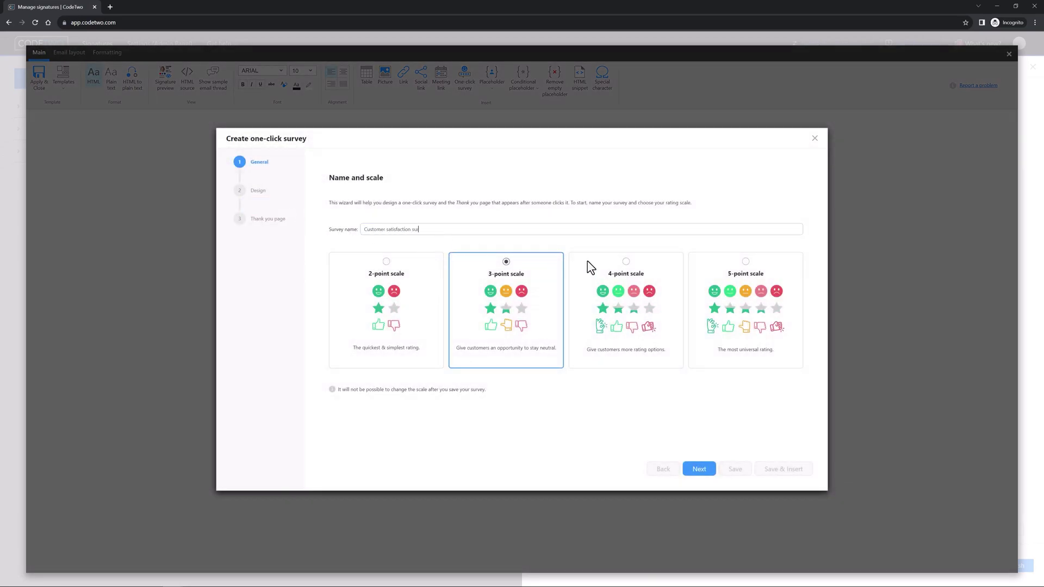
text(vey)
click(747, 294)
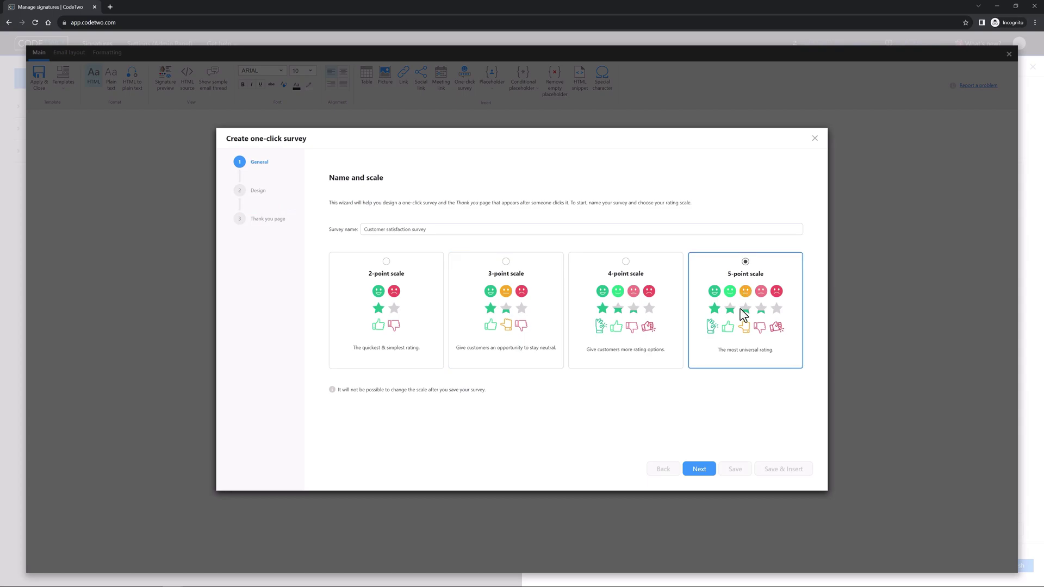
click(699, 470)
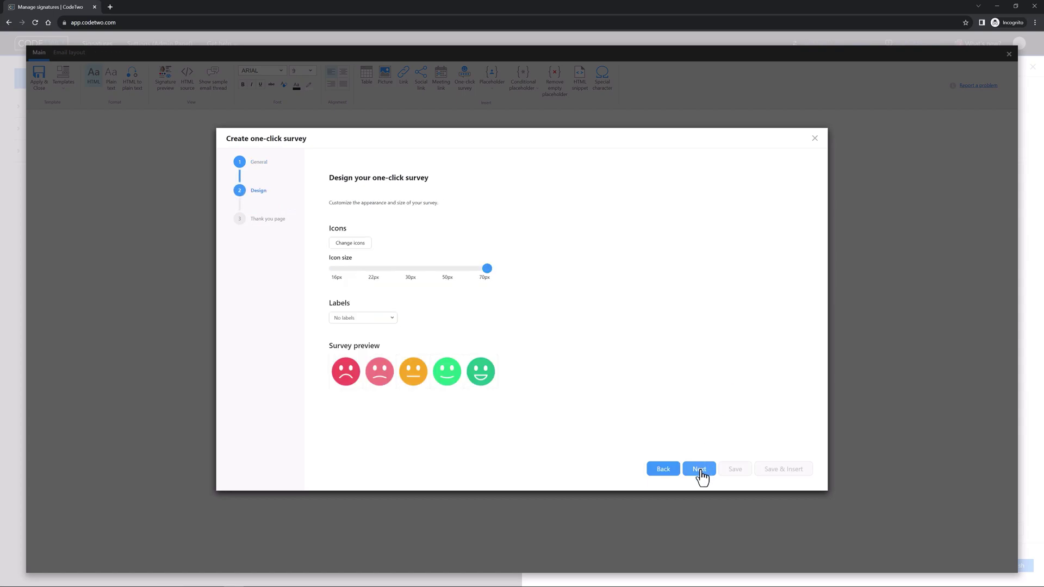
Keep the smiley icons, size them to 30px and leave the survey without labels
click(350, 244)
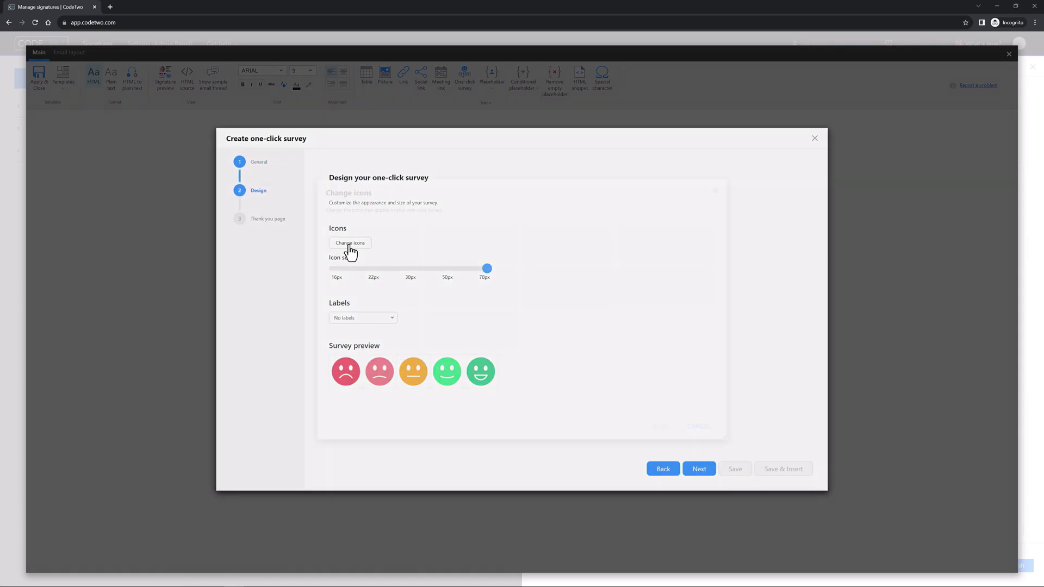
scroll(351, 252, down, 3)
scroll(349, 250, down, 3)
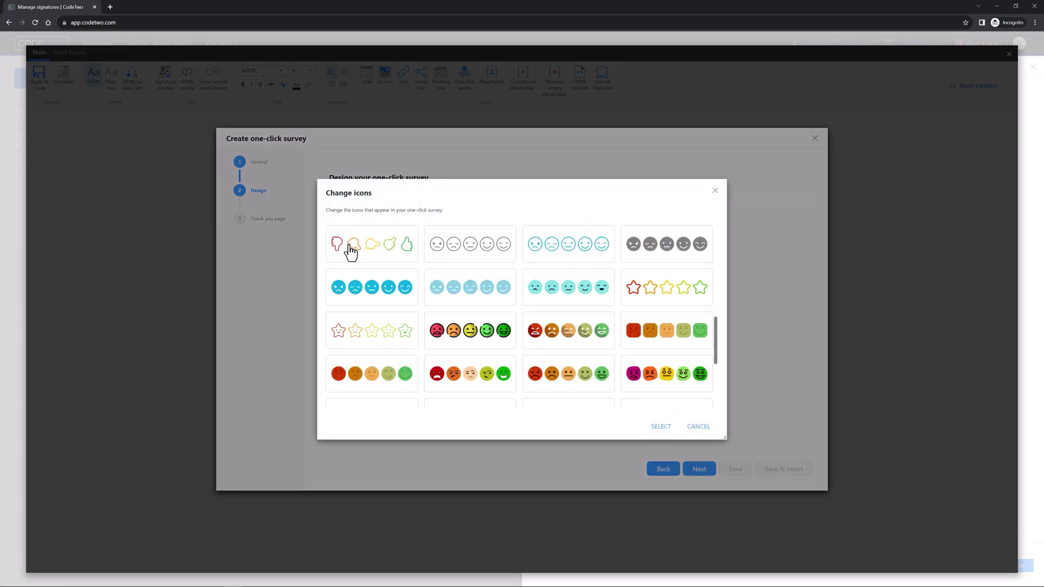
click(716, 192)
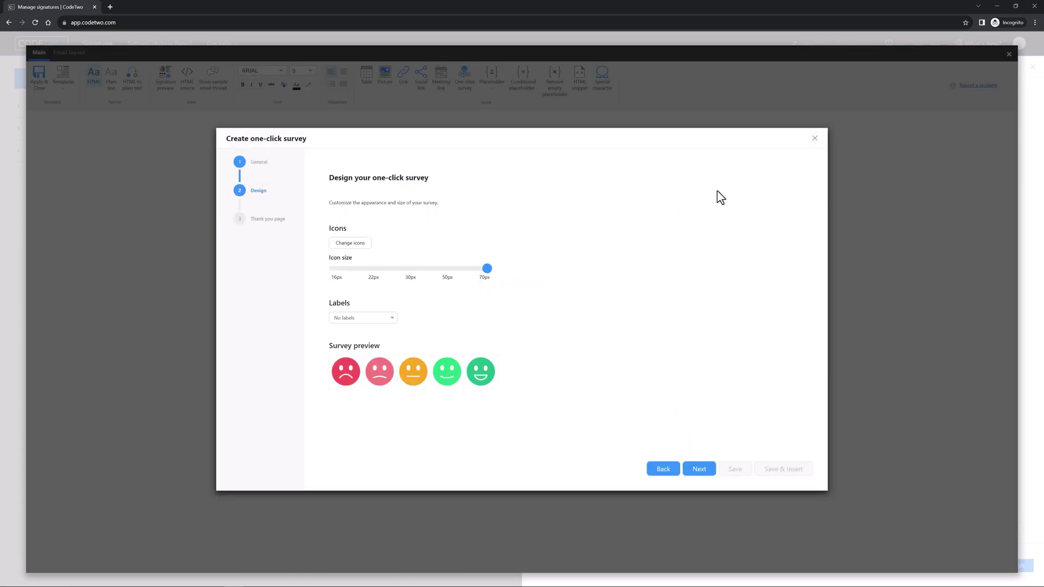
drag(475, 272, 410, 272)
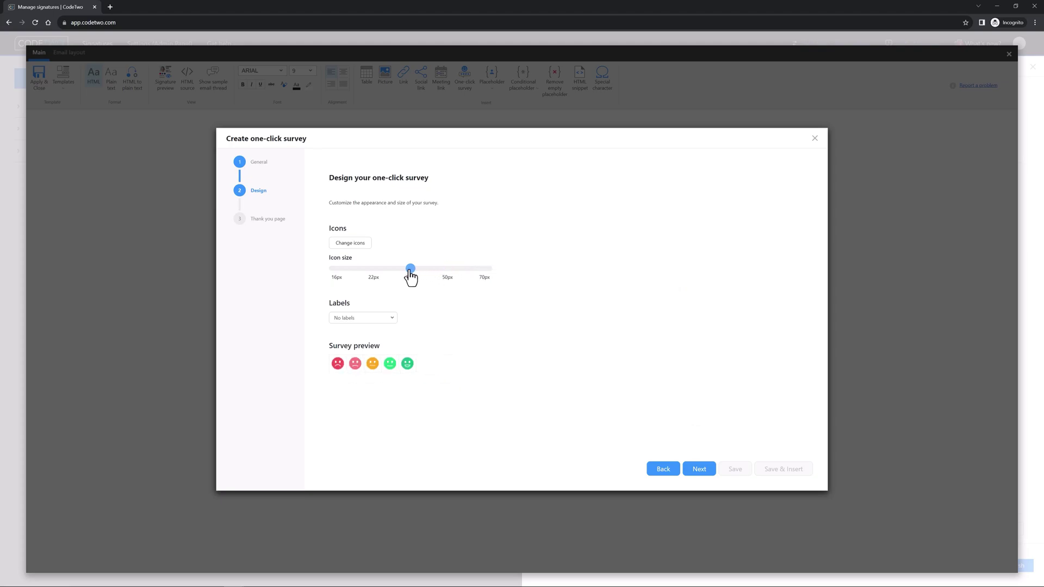
click(376, 321)
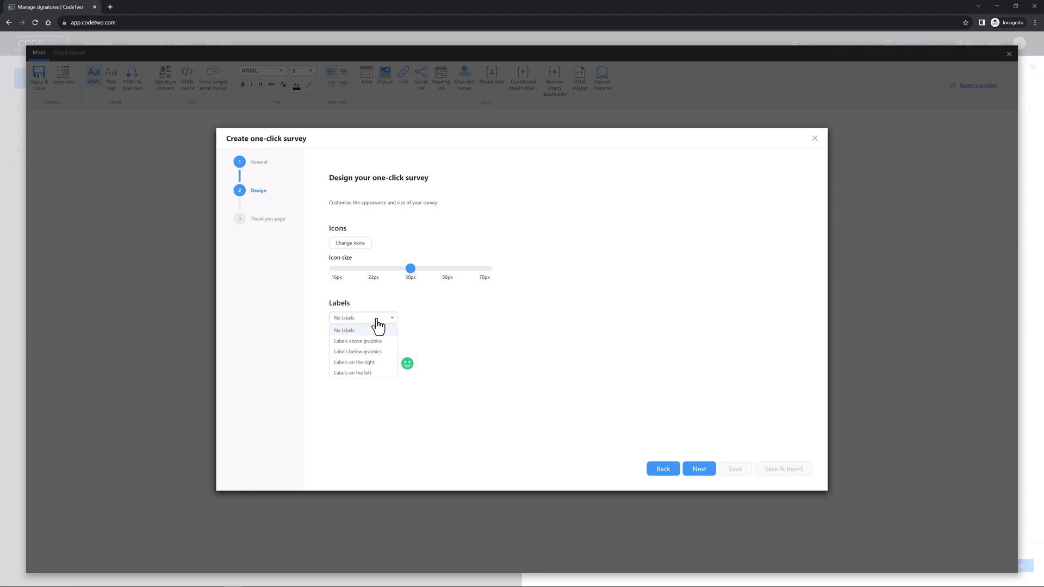
click(377, 321)
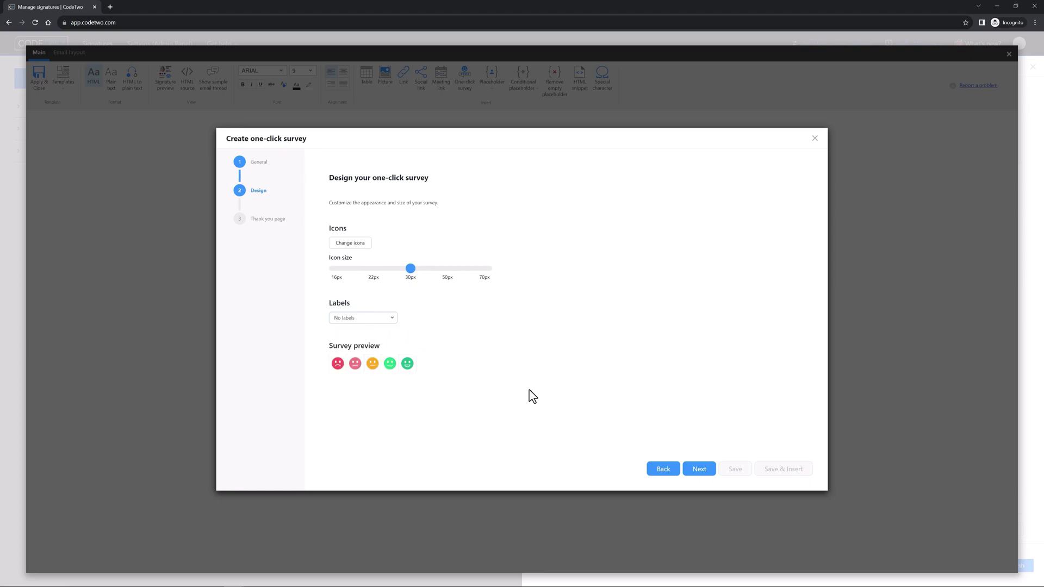
Add the codetwo-logo.jpg logo to the survey's thank-you page
click(700, 470)
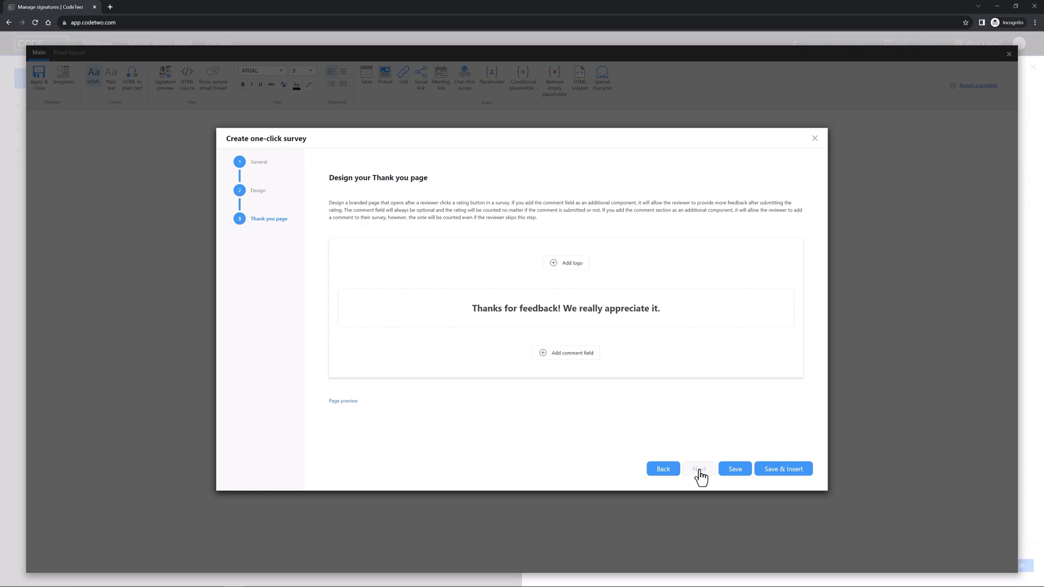
click(562, 265)
click(518, 326)
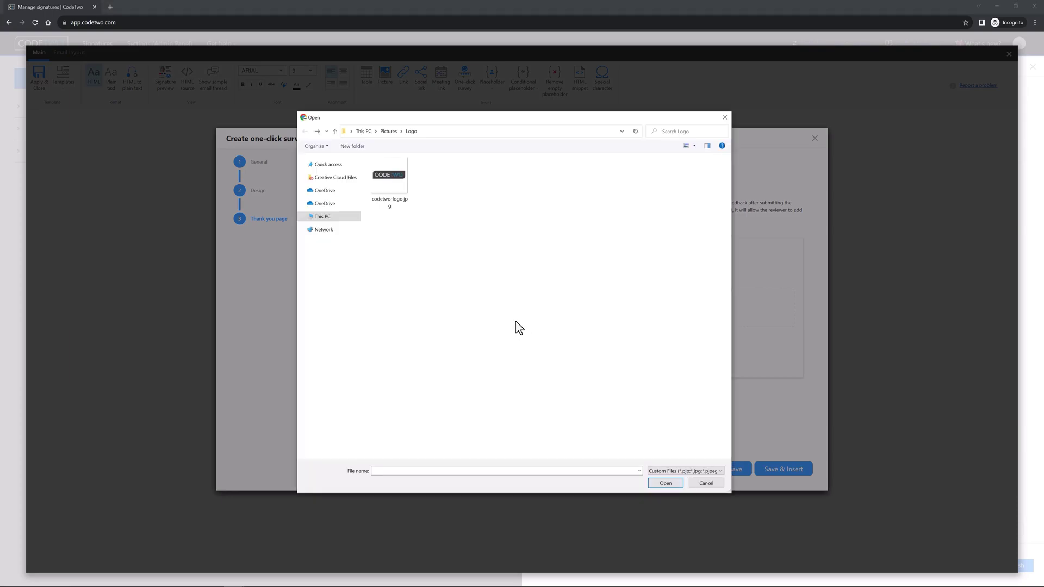
click(388, 182)
click(666, 482)
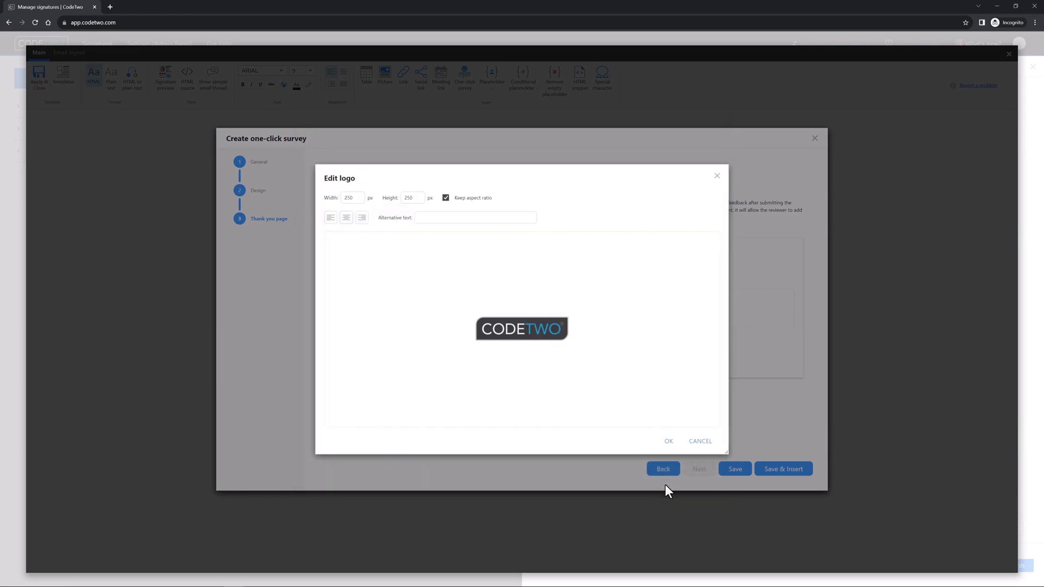
click(669, 441)
Add a comment field to the thank-you page, preview it, and insert the survey into the signature
scroll(668, 400, down, 2)
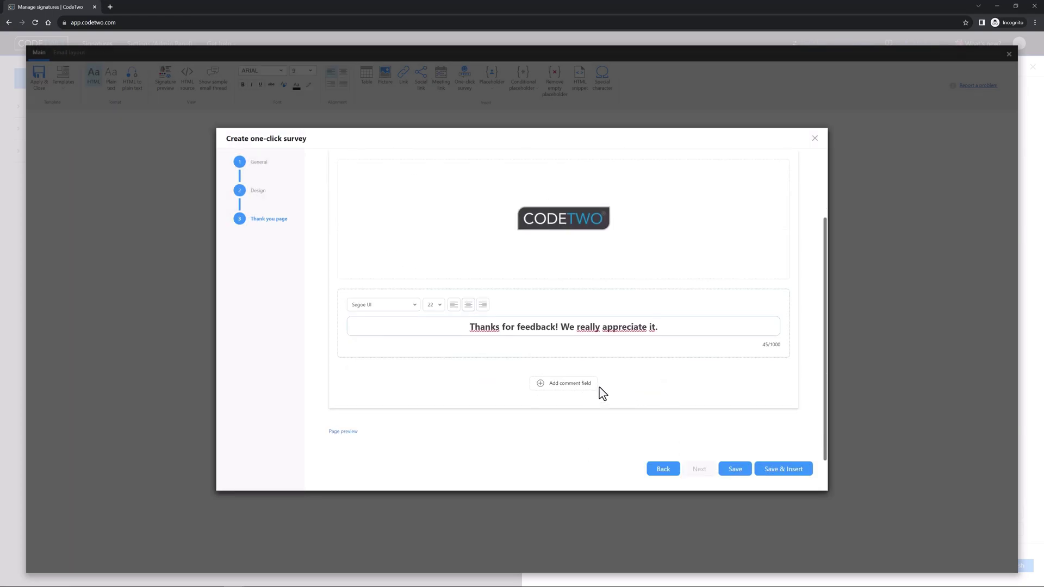
click(583, 386)
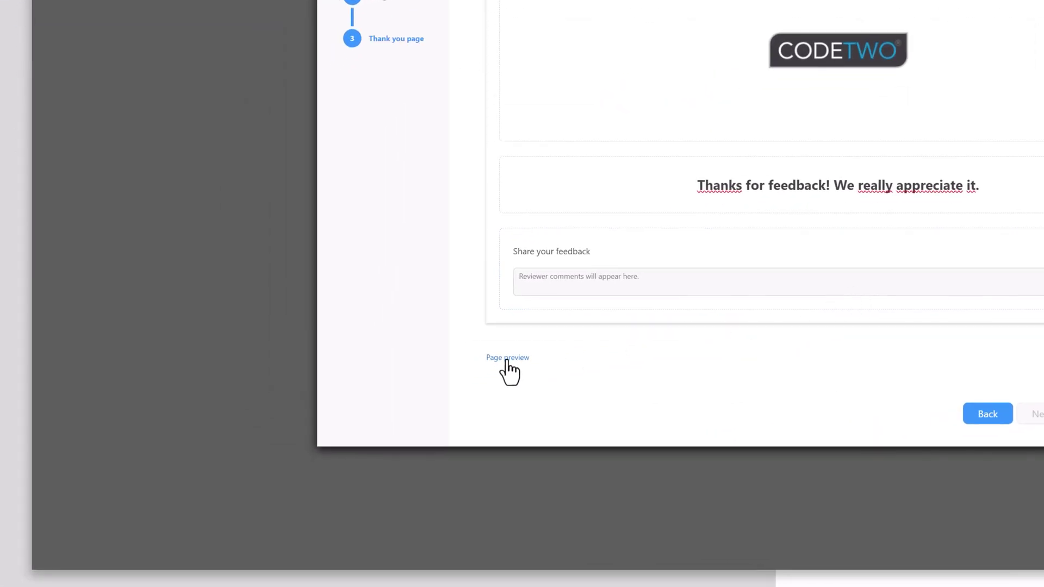
click(503, 357)
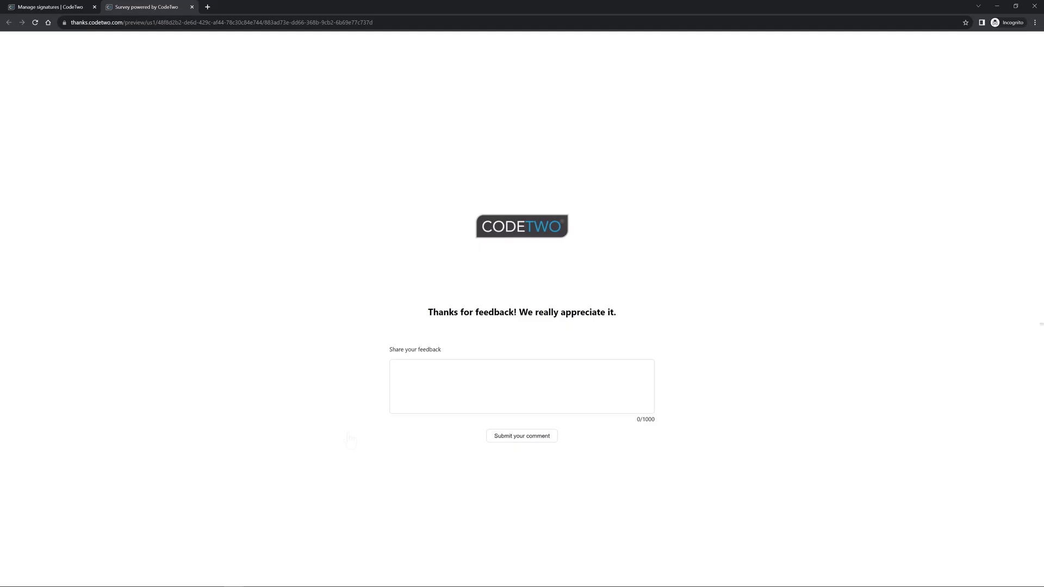
click(192, 7)
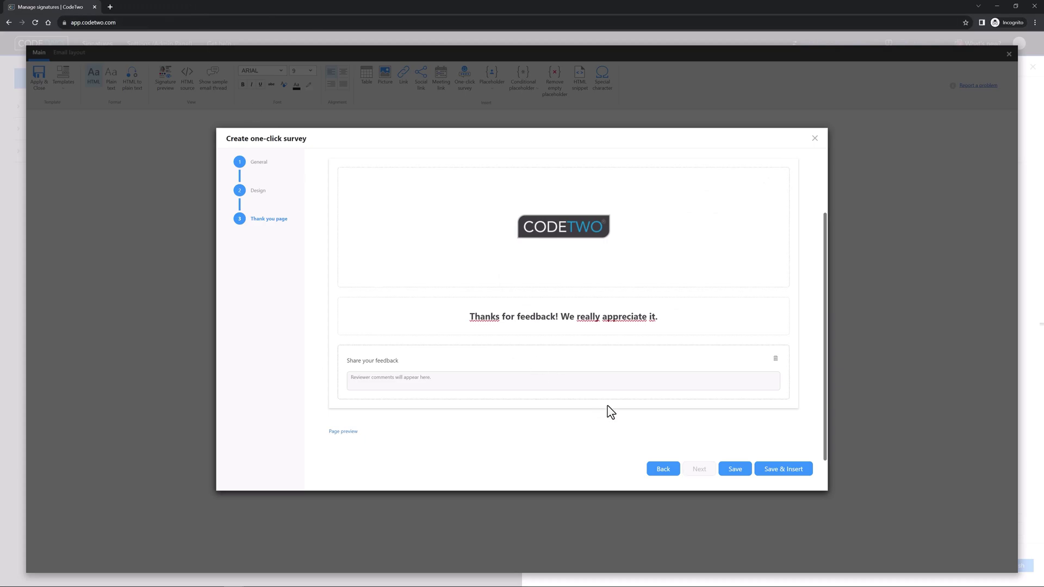
click(784, 472)
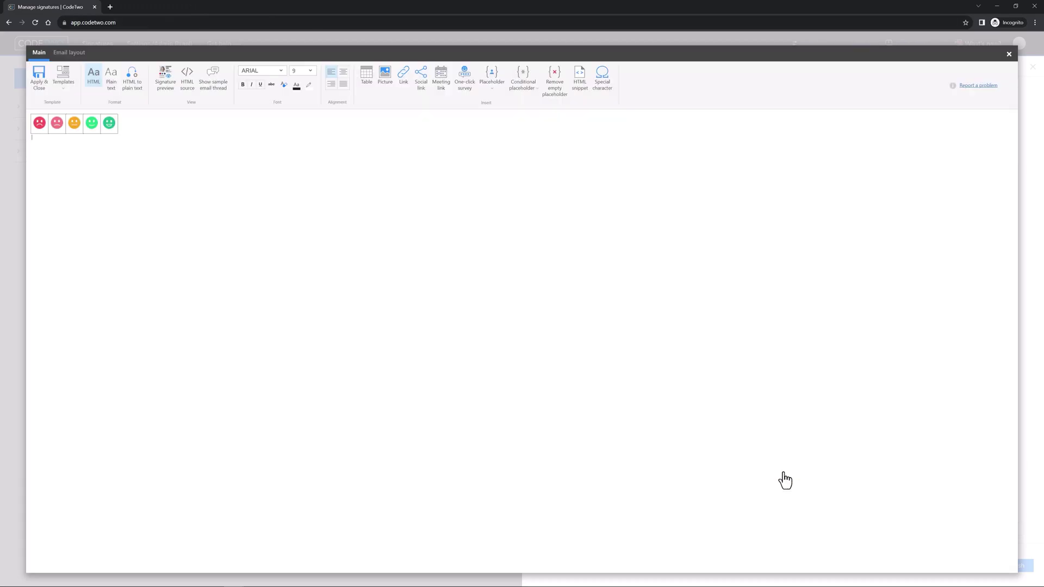
click(176, 90)
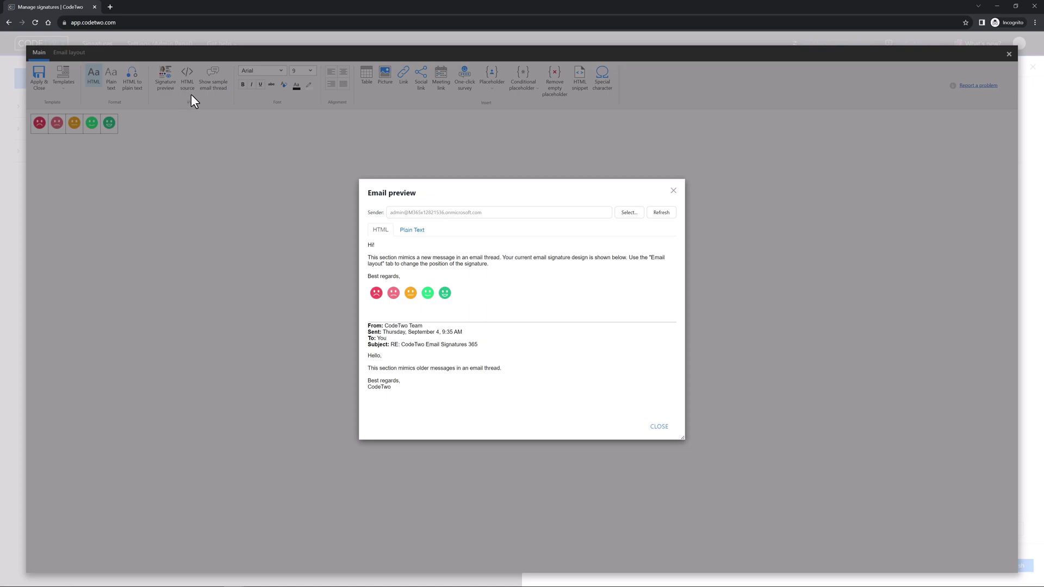
click(658, 427)
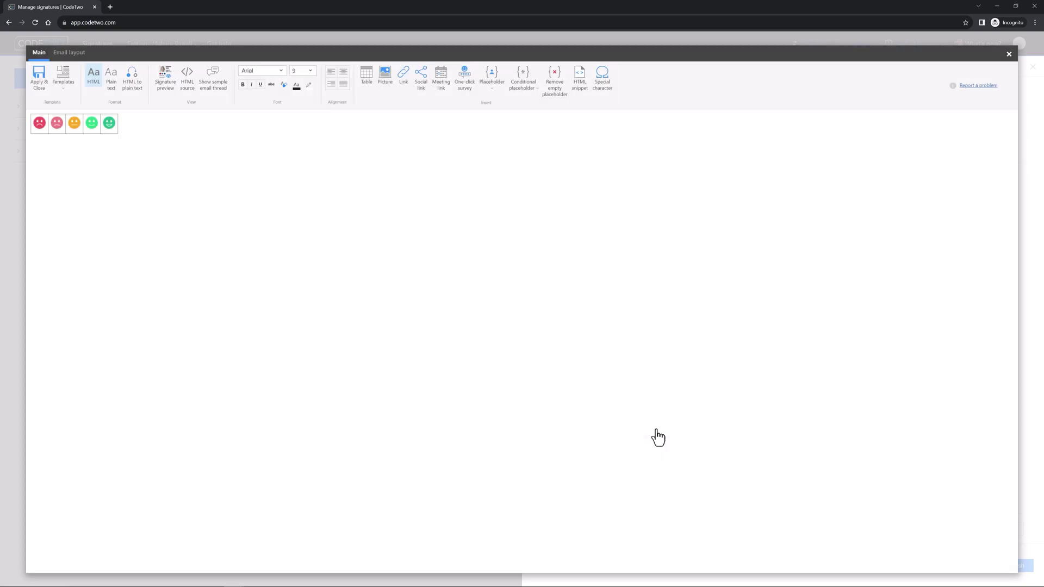
Type 'How would you rate our services?' on a new line above the smiley icons
click(30, 124)
key(Return)
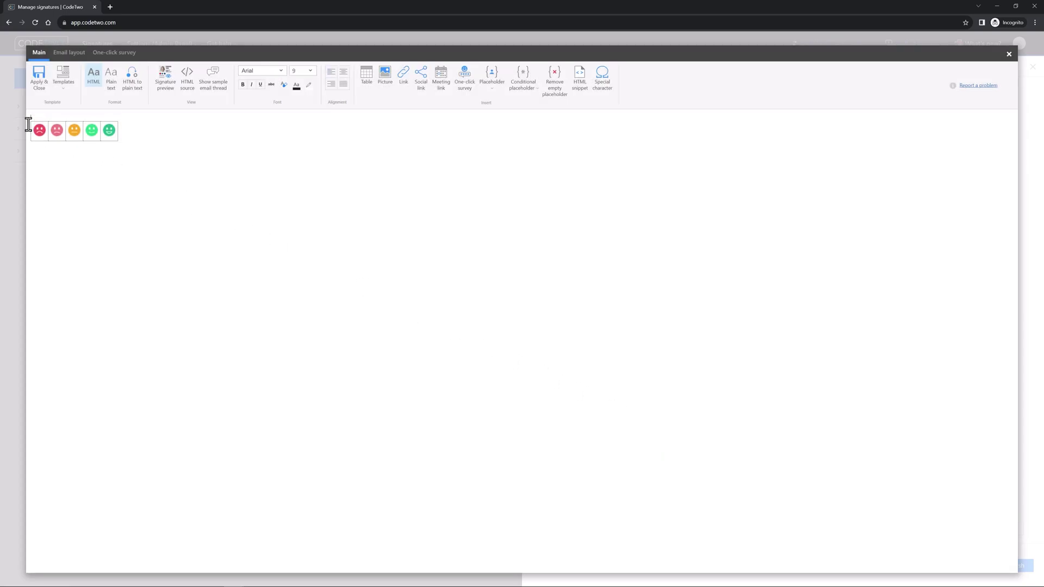
key(Return)
click(28, 118)
text(How would you rate our services?)
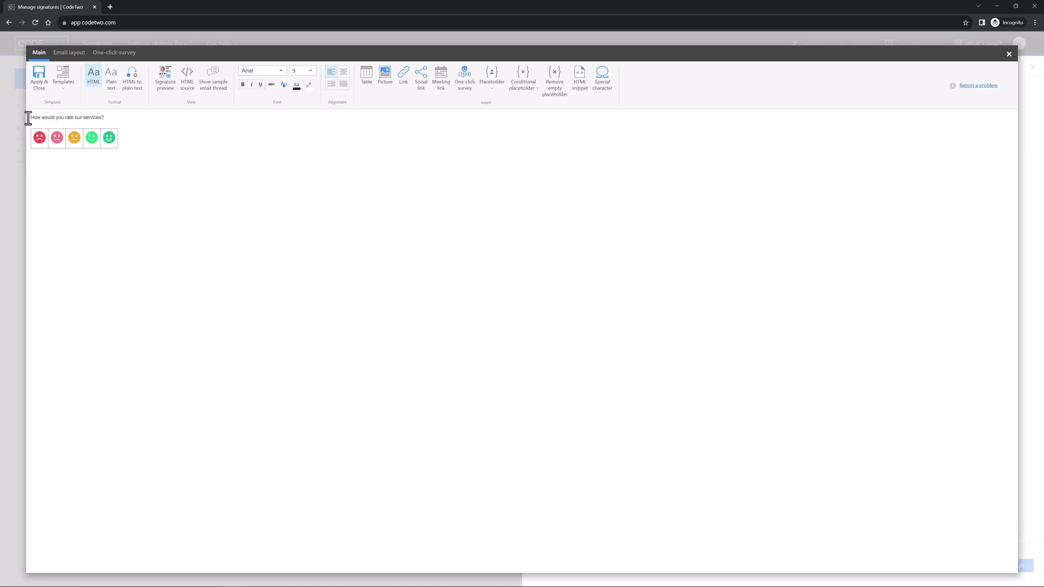
drag(28, 118, 112, 119)
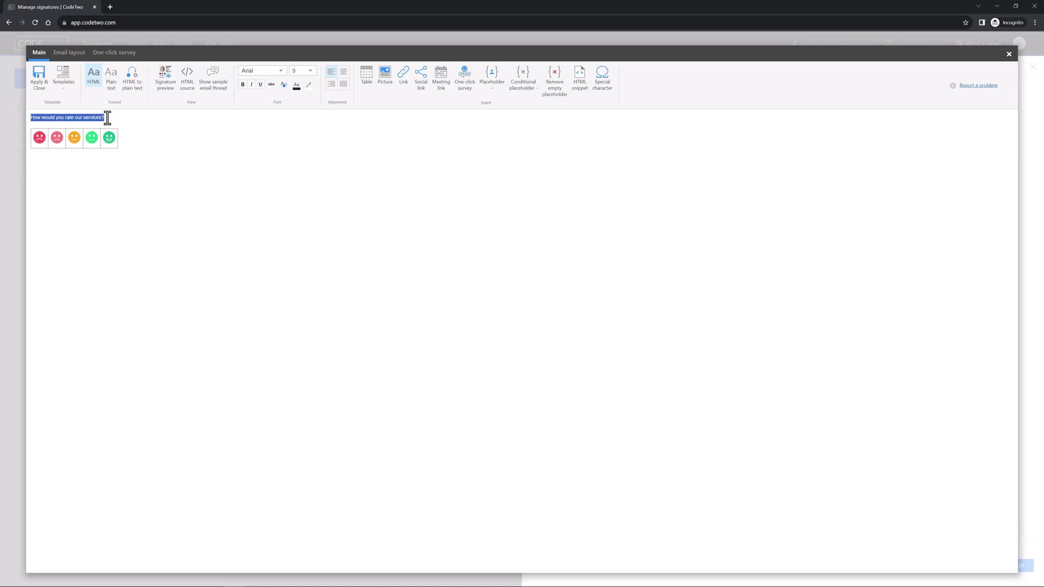
Make the question bold at font size 10 and preview the signature
click(307, 72)
click(309, 116)
click(242, 84)
click(142, 119)
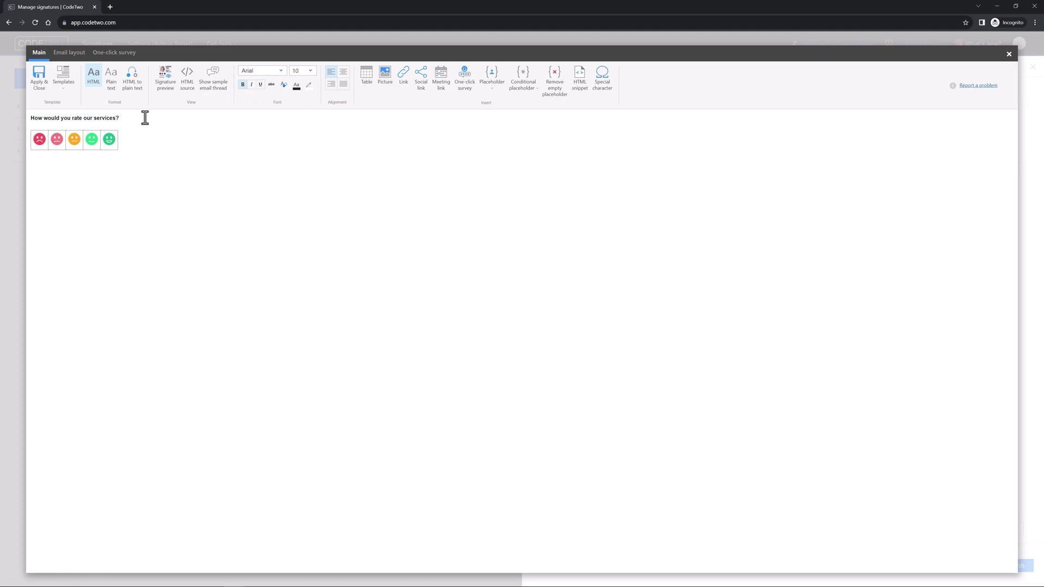
click(164, 98)
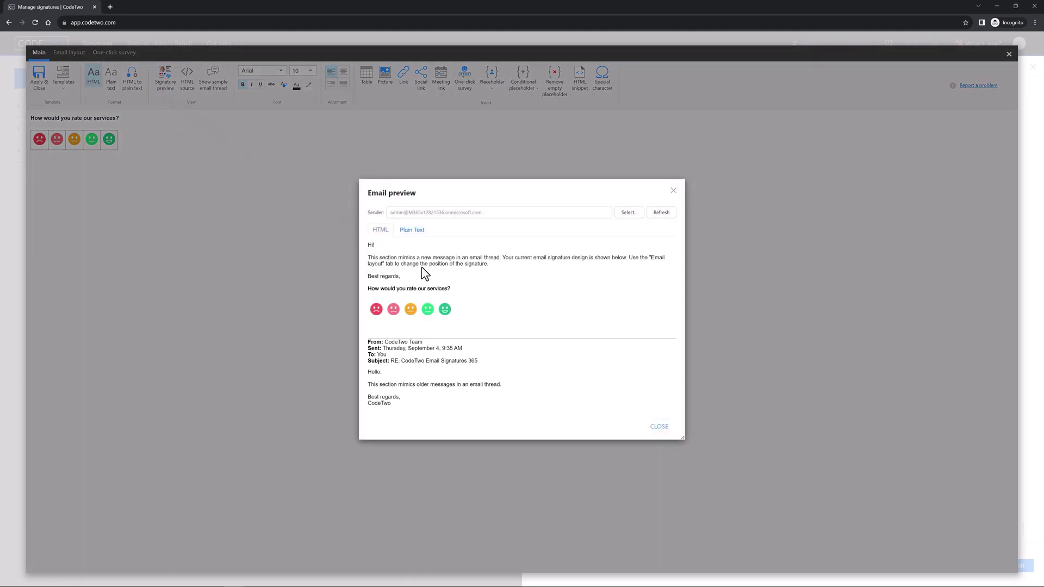
click(659, 426)
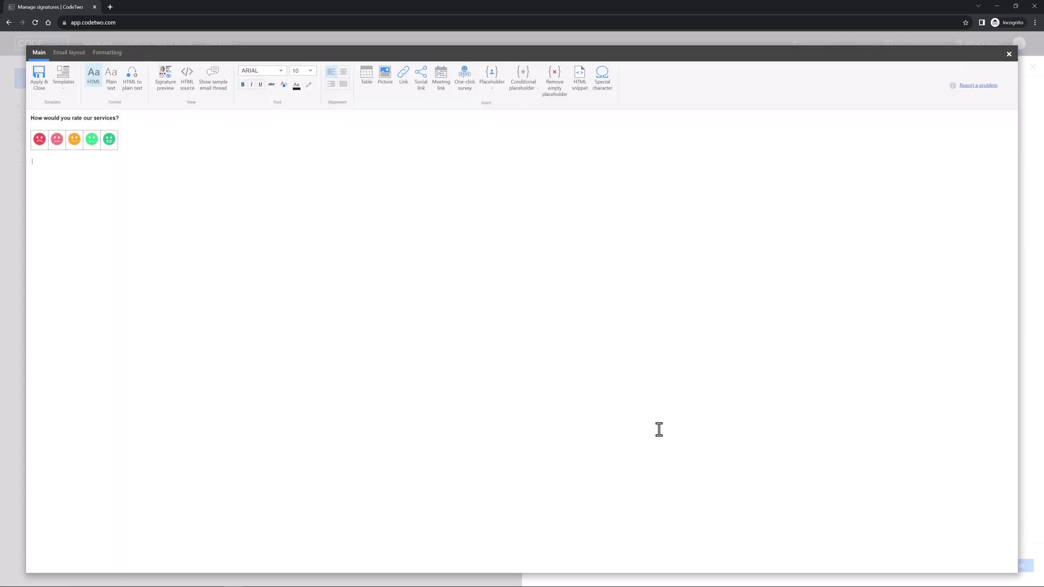
click(493, 93)
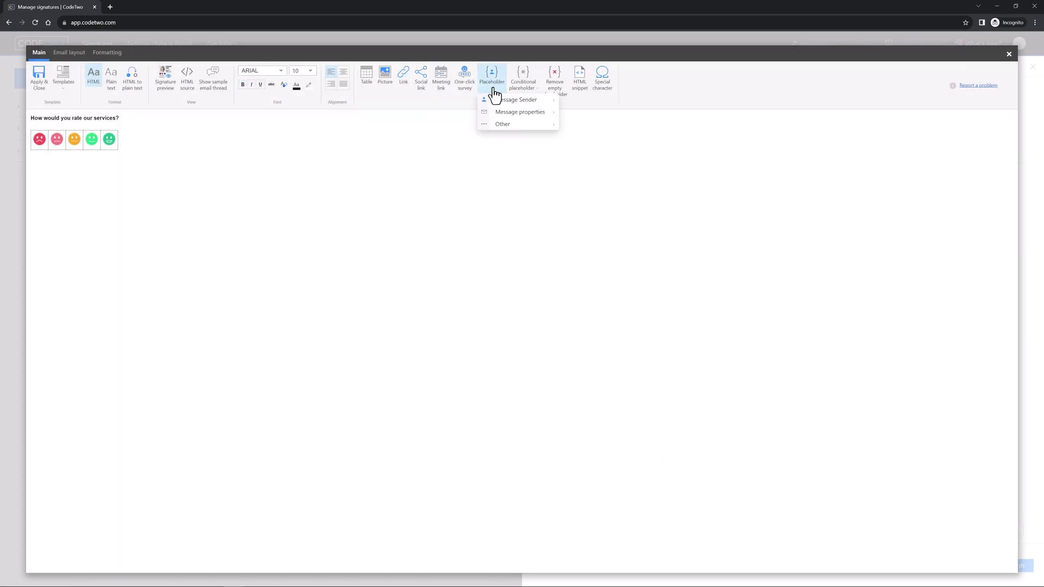
mouse_move(492, 103)
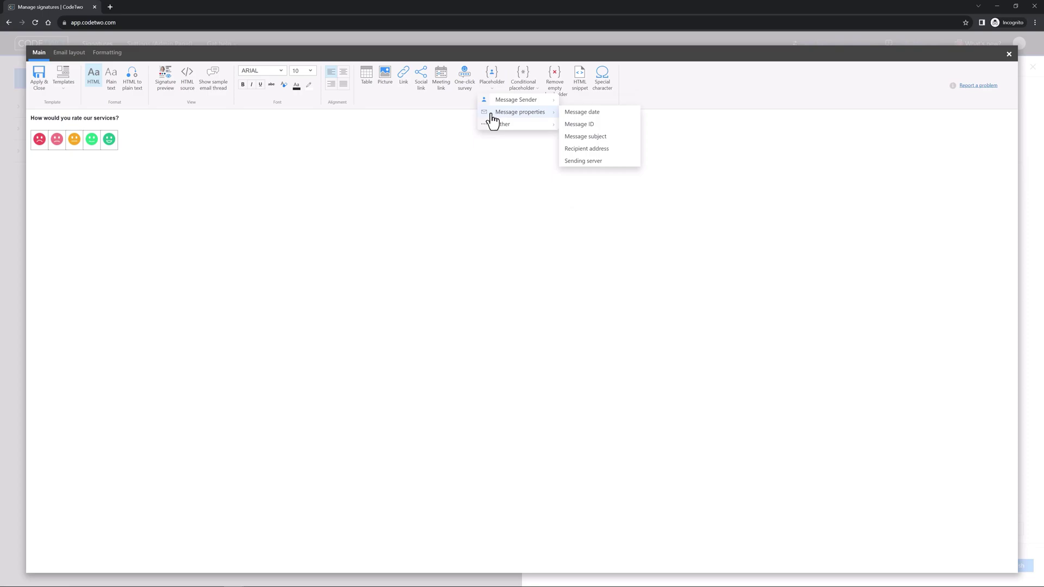
mouse_move(492, 128)
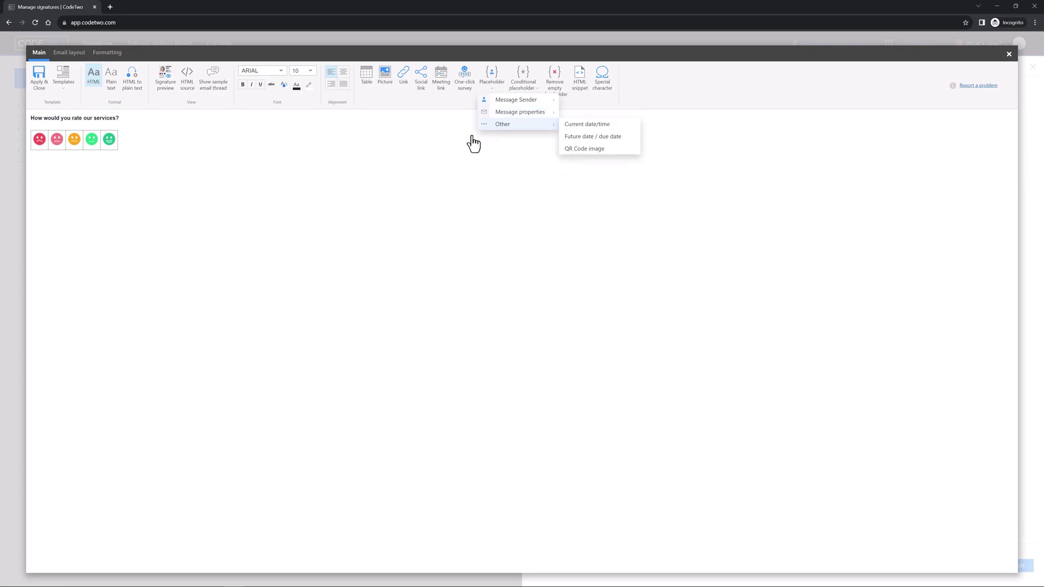
click(465, 140)
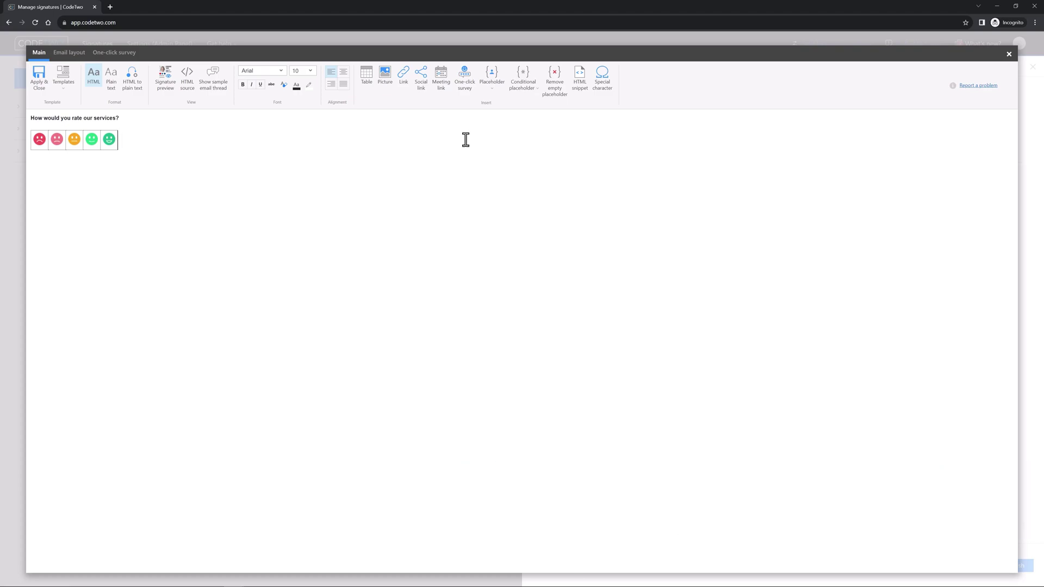
Apply the signature and save & publish the 'Customer satisfaction survey' rule
click(39, 79)
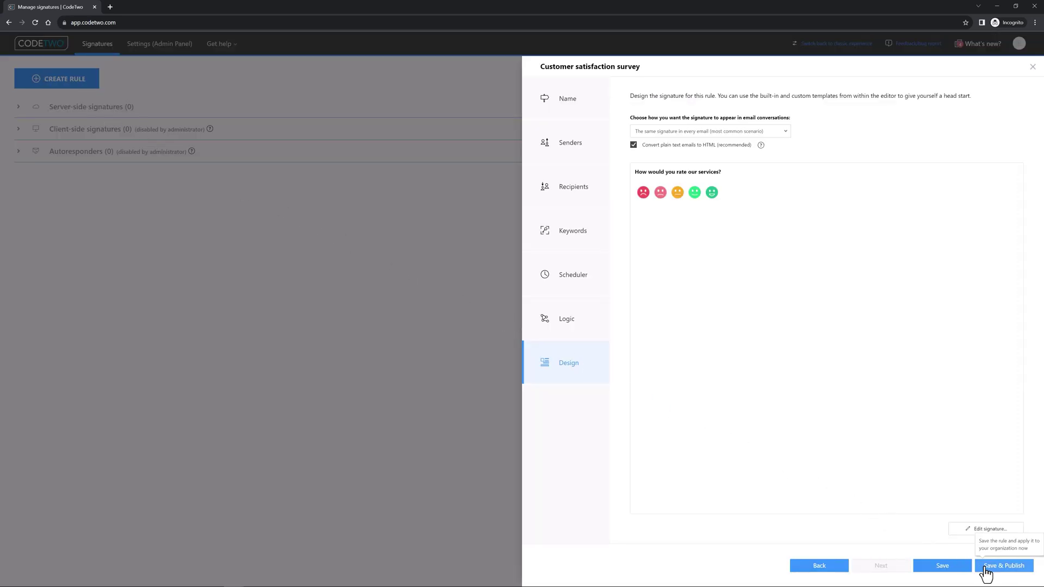
click(1005, 568)
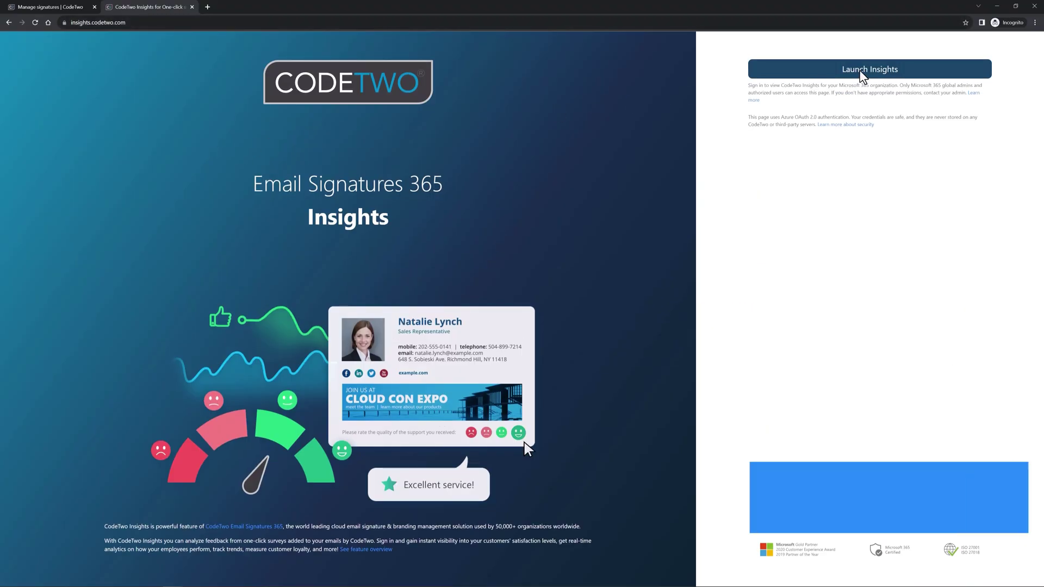
Launch CodeTwo Insights, sign in as administrator and open the Customer satisfaction survey statistics
click(865, 71)
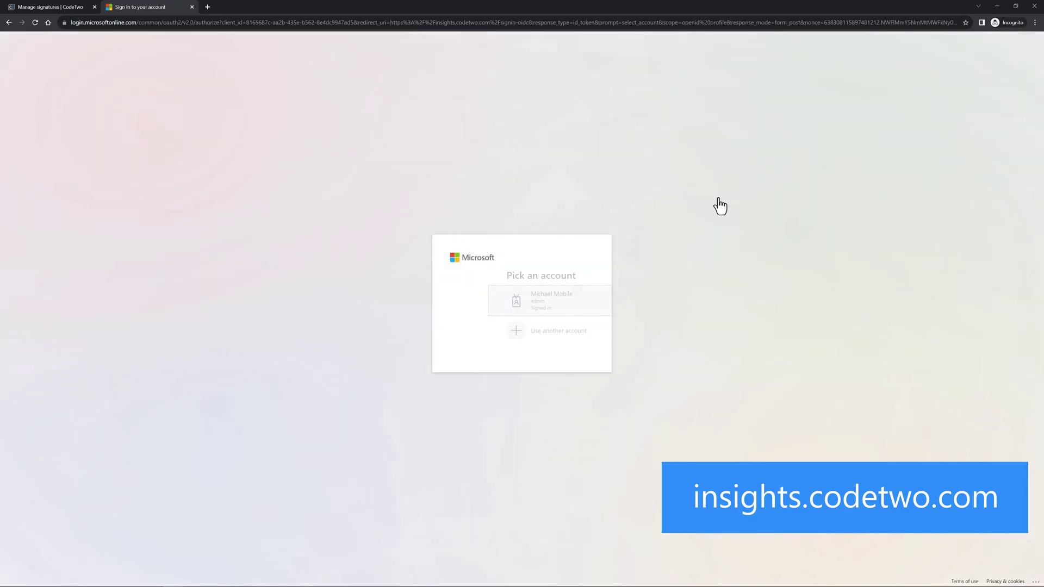
click(602, 308)
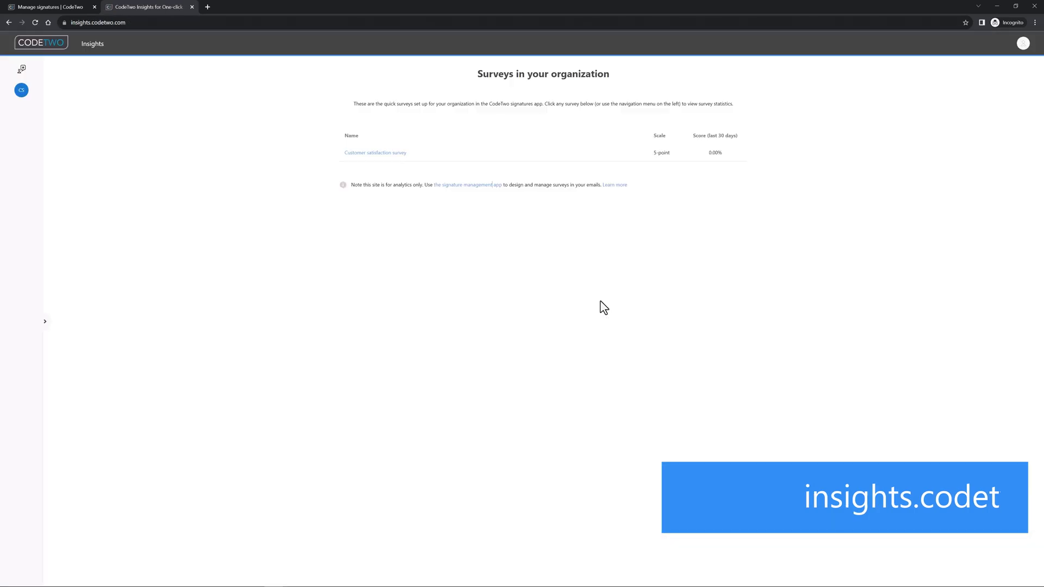
click(374, 154)
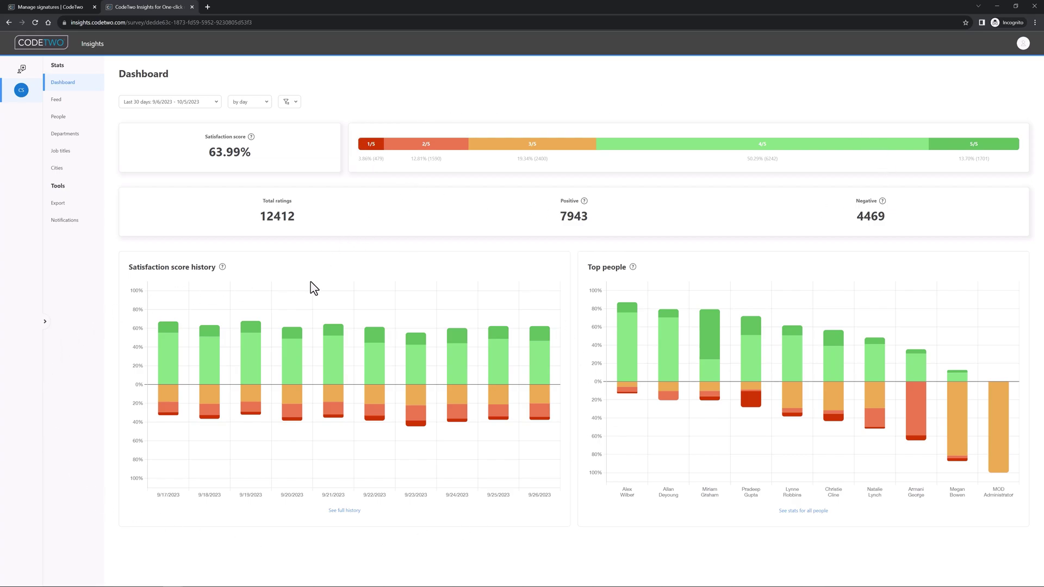
Review satisfaction scores by department, job title and city, then the ratings feed
click(91, 139)
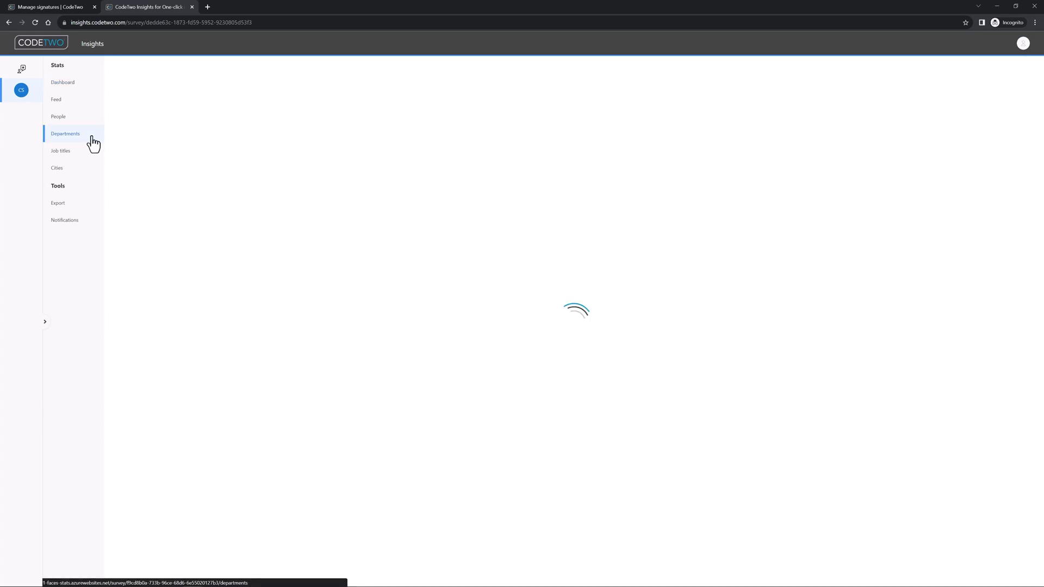
click(91, 151)
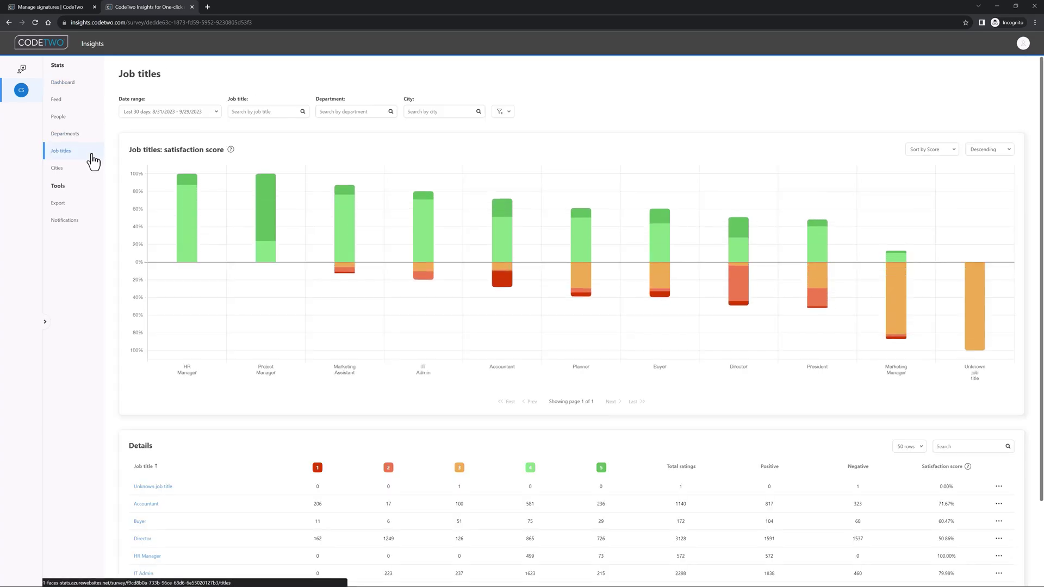
click(91, 169)
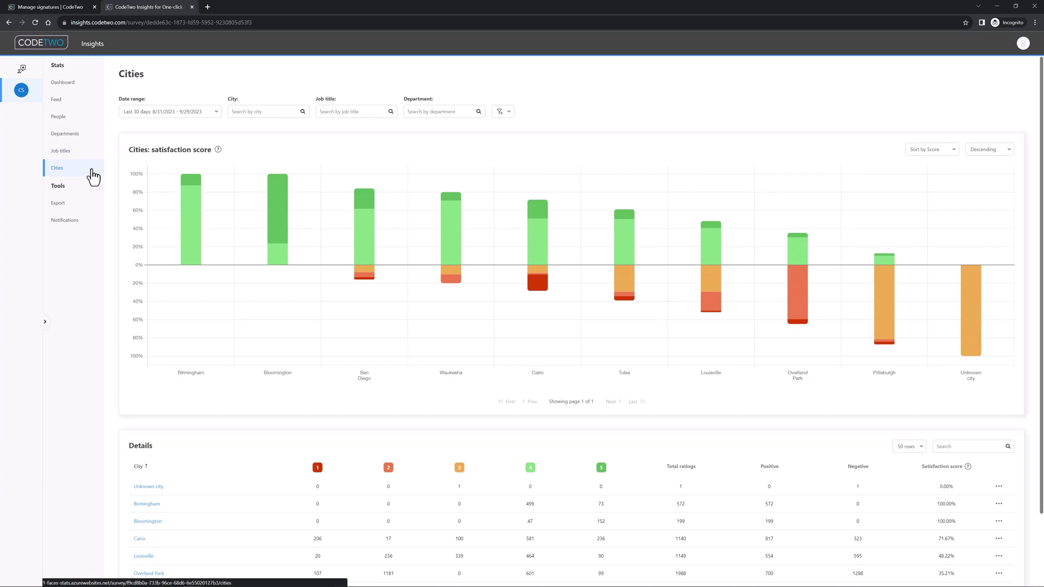
click(93, 104)
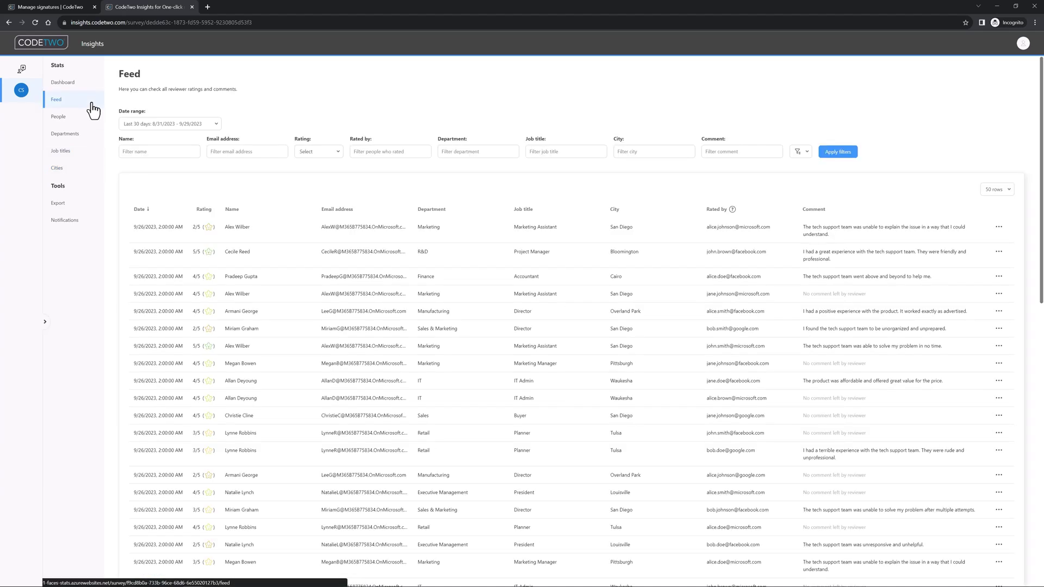
Begin marking a 5/5 feed rating as a false positive
mouse_move(837, 157)
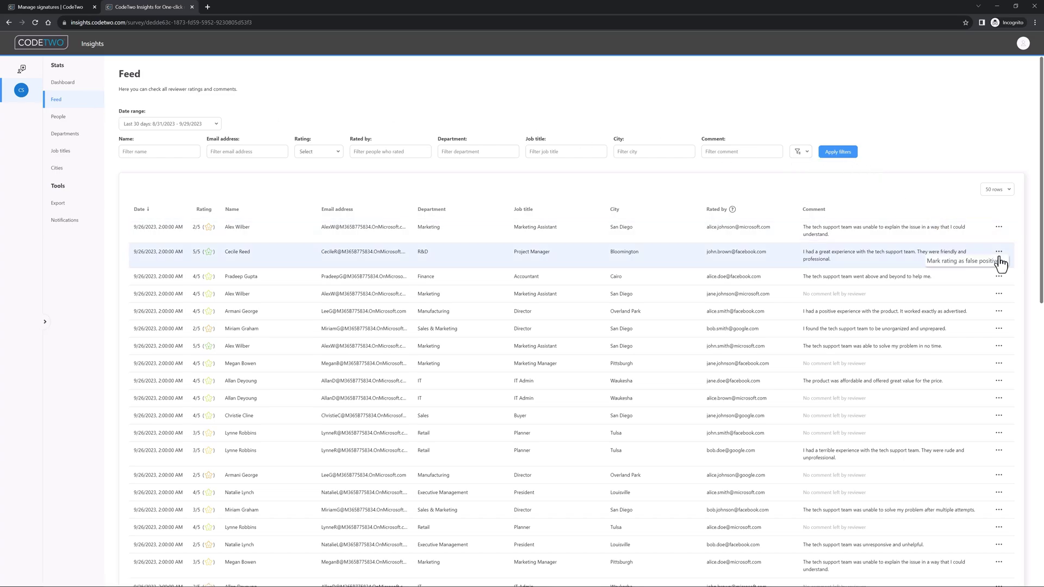
click(972, 262)
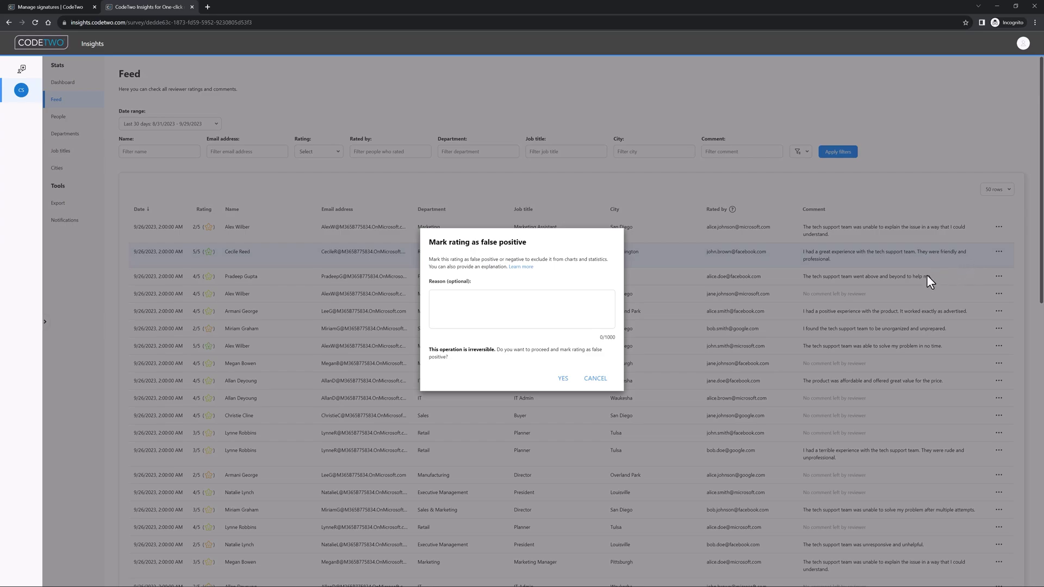
Cancel the false-positive marking and go to the Export page under Tools in CodeTwo Insights
click(595, 378)
click(84, 209)
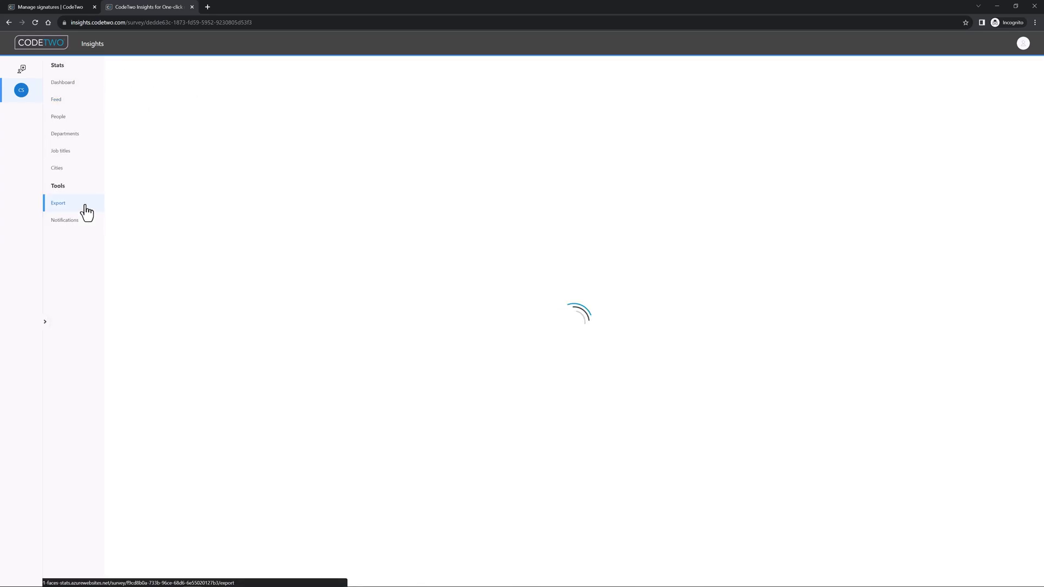